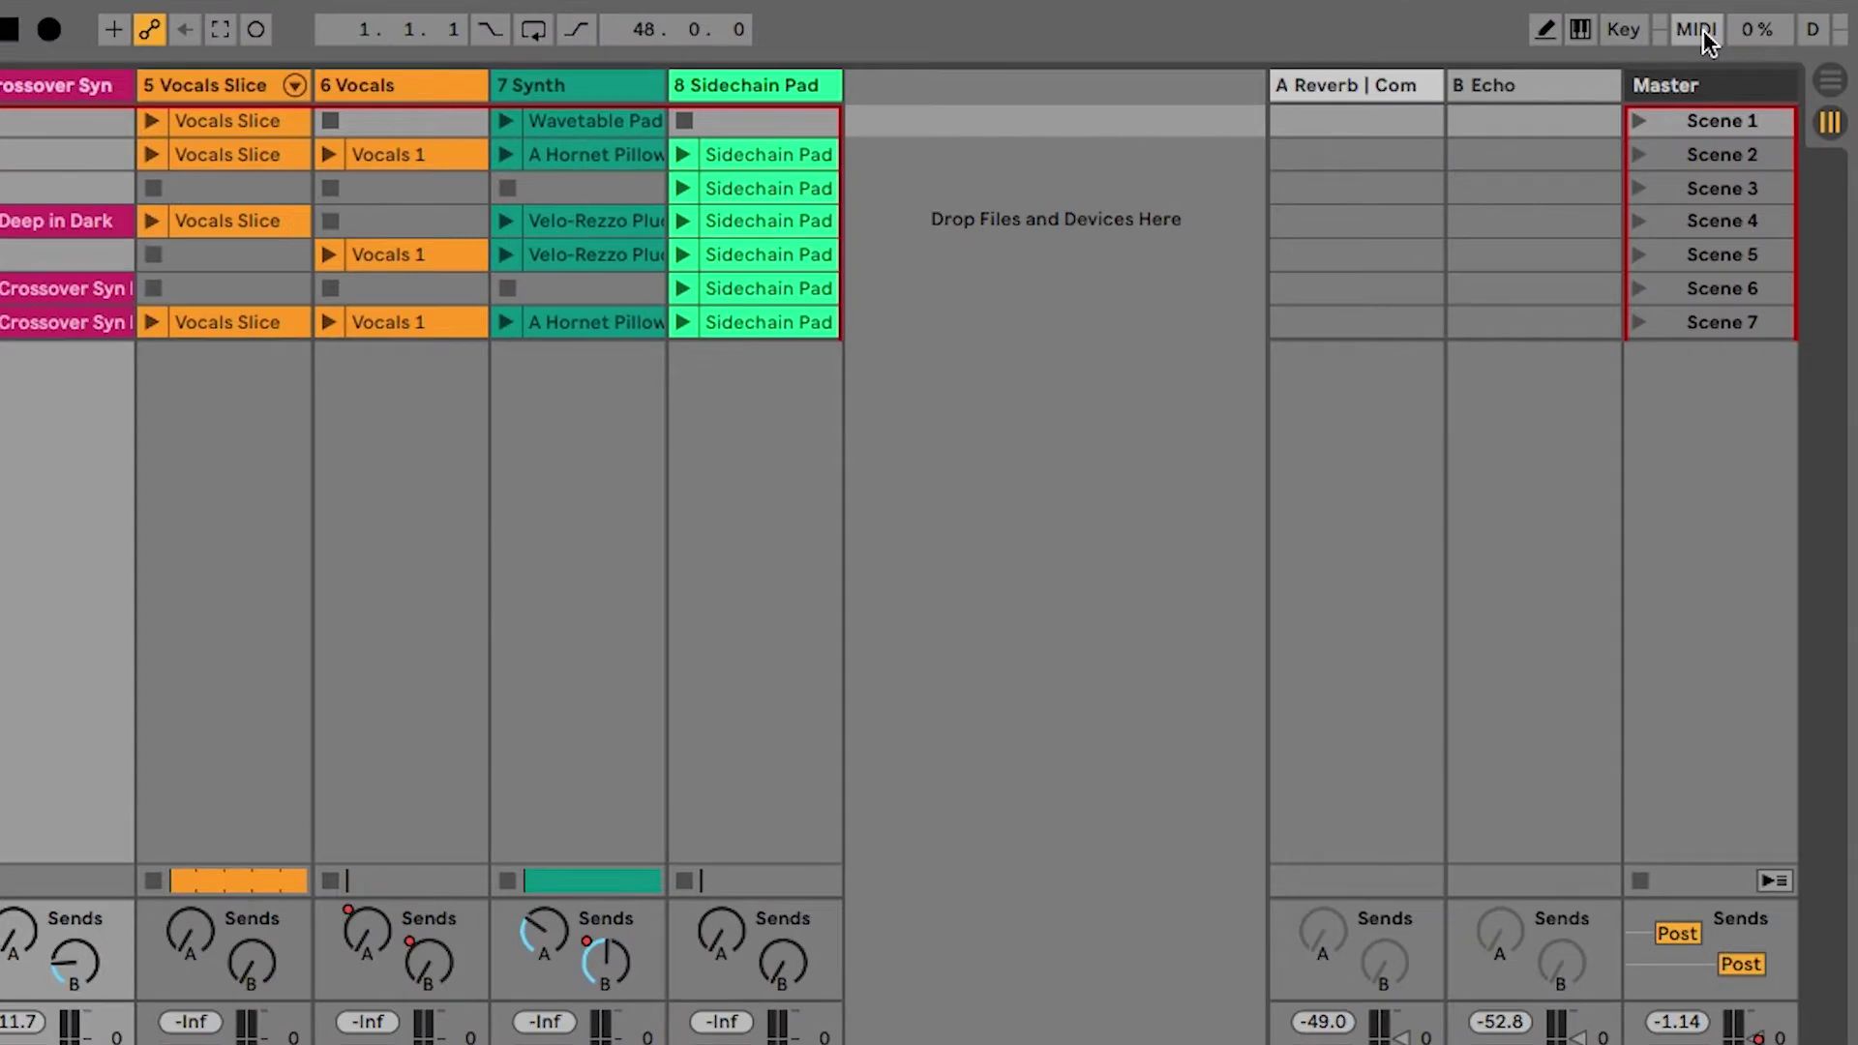
Step: Turn on MIDI Map Mode in Ableton Live's toolbar
click(1706, 31)
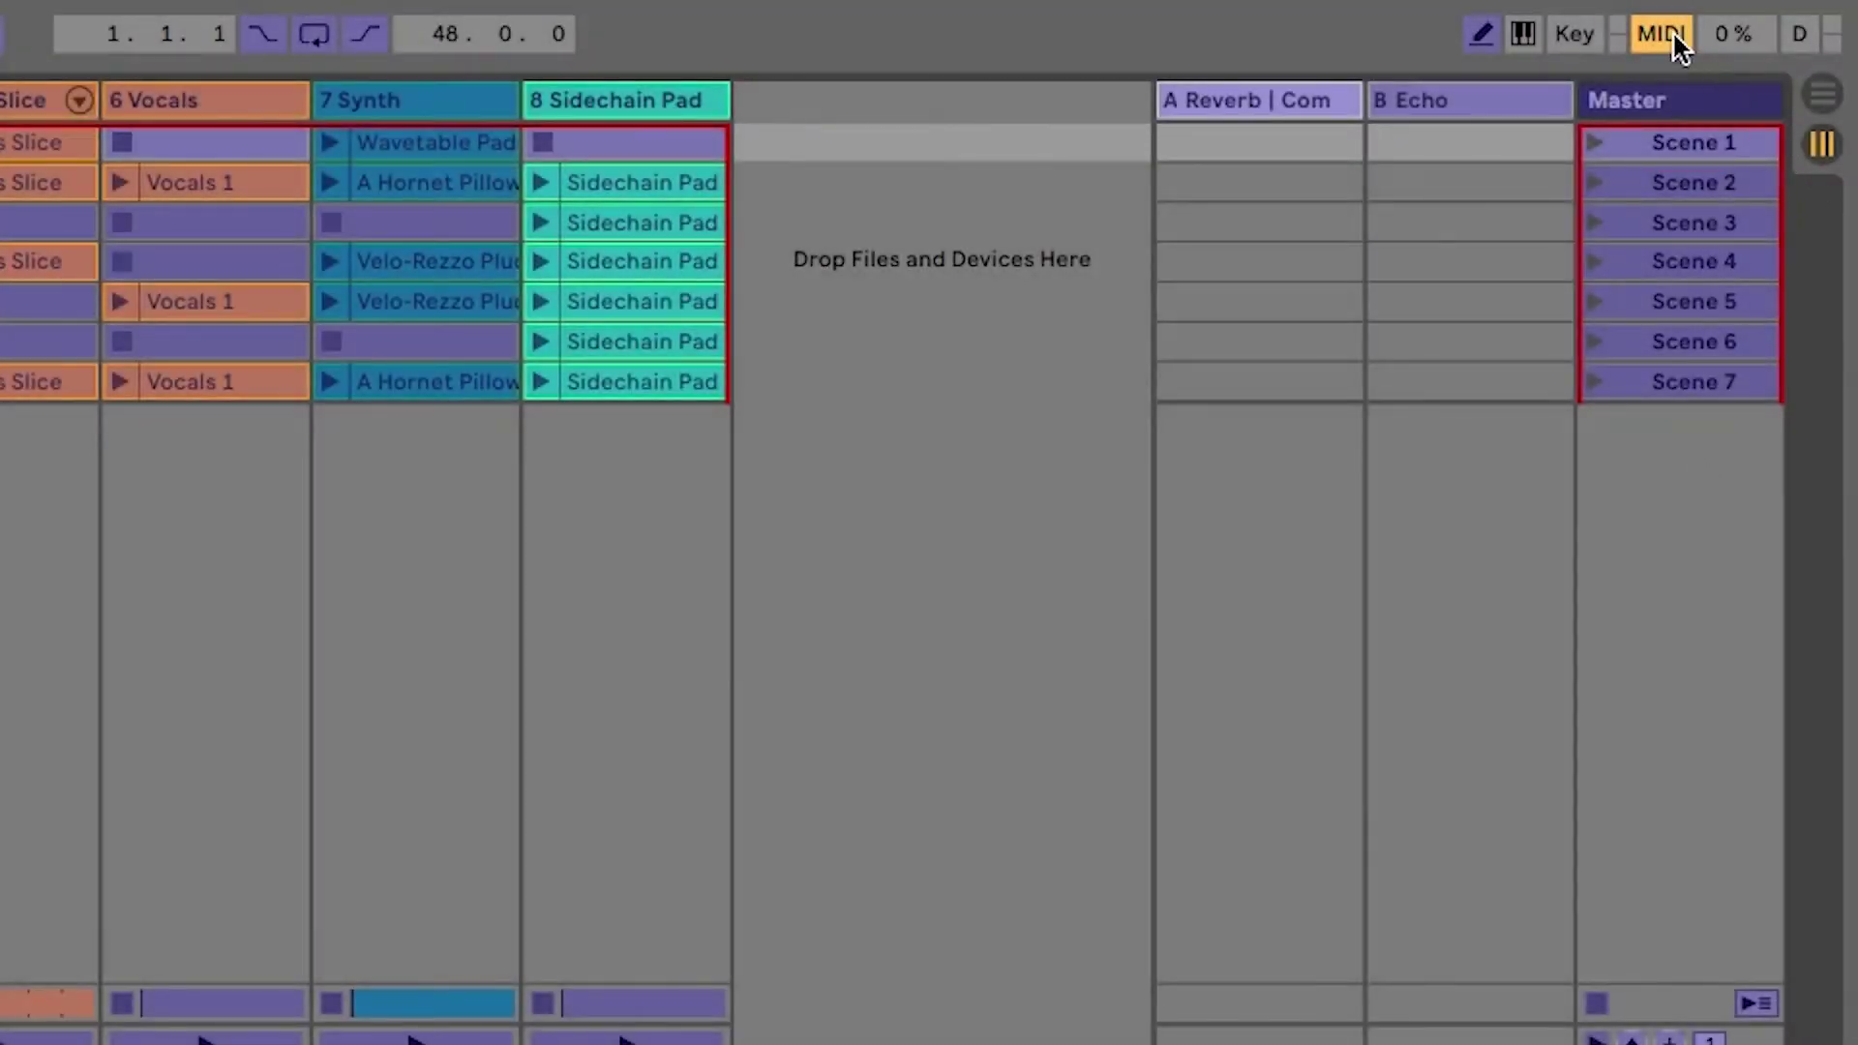
Step: Turn MIDI Map Mode off so the tracks show their normal colours
click(1661, 33)
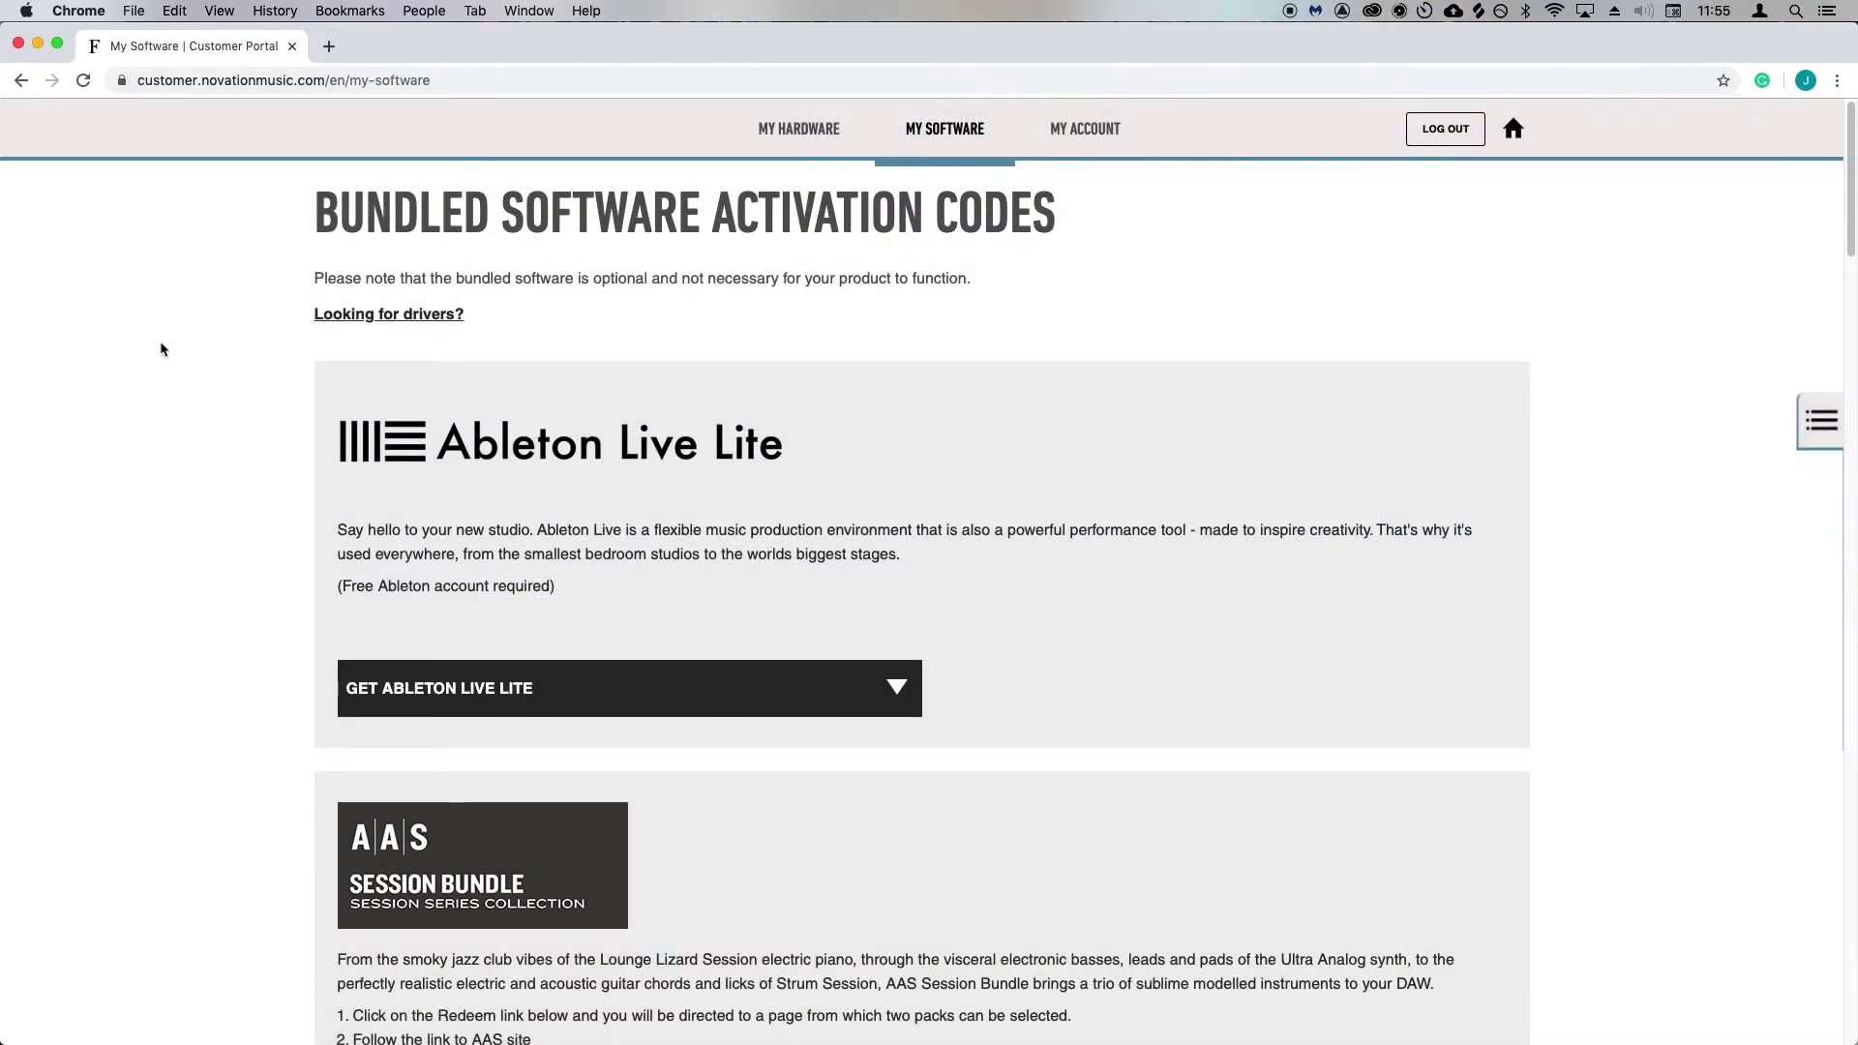
scroll(158, 386, down, 5)
scroll(158, 414, down, 4)
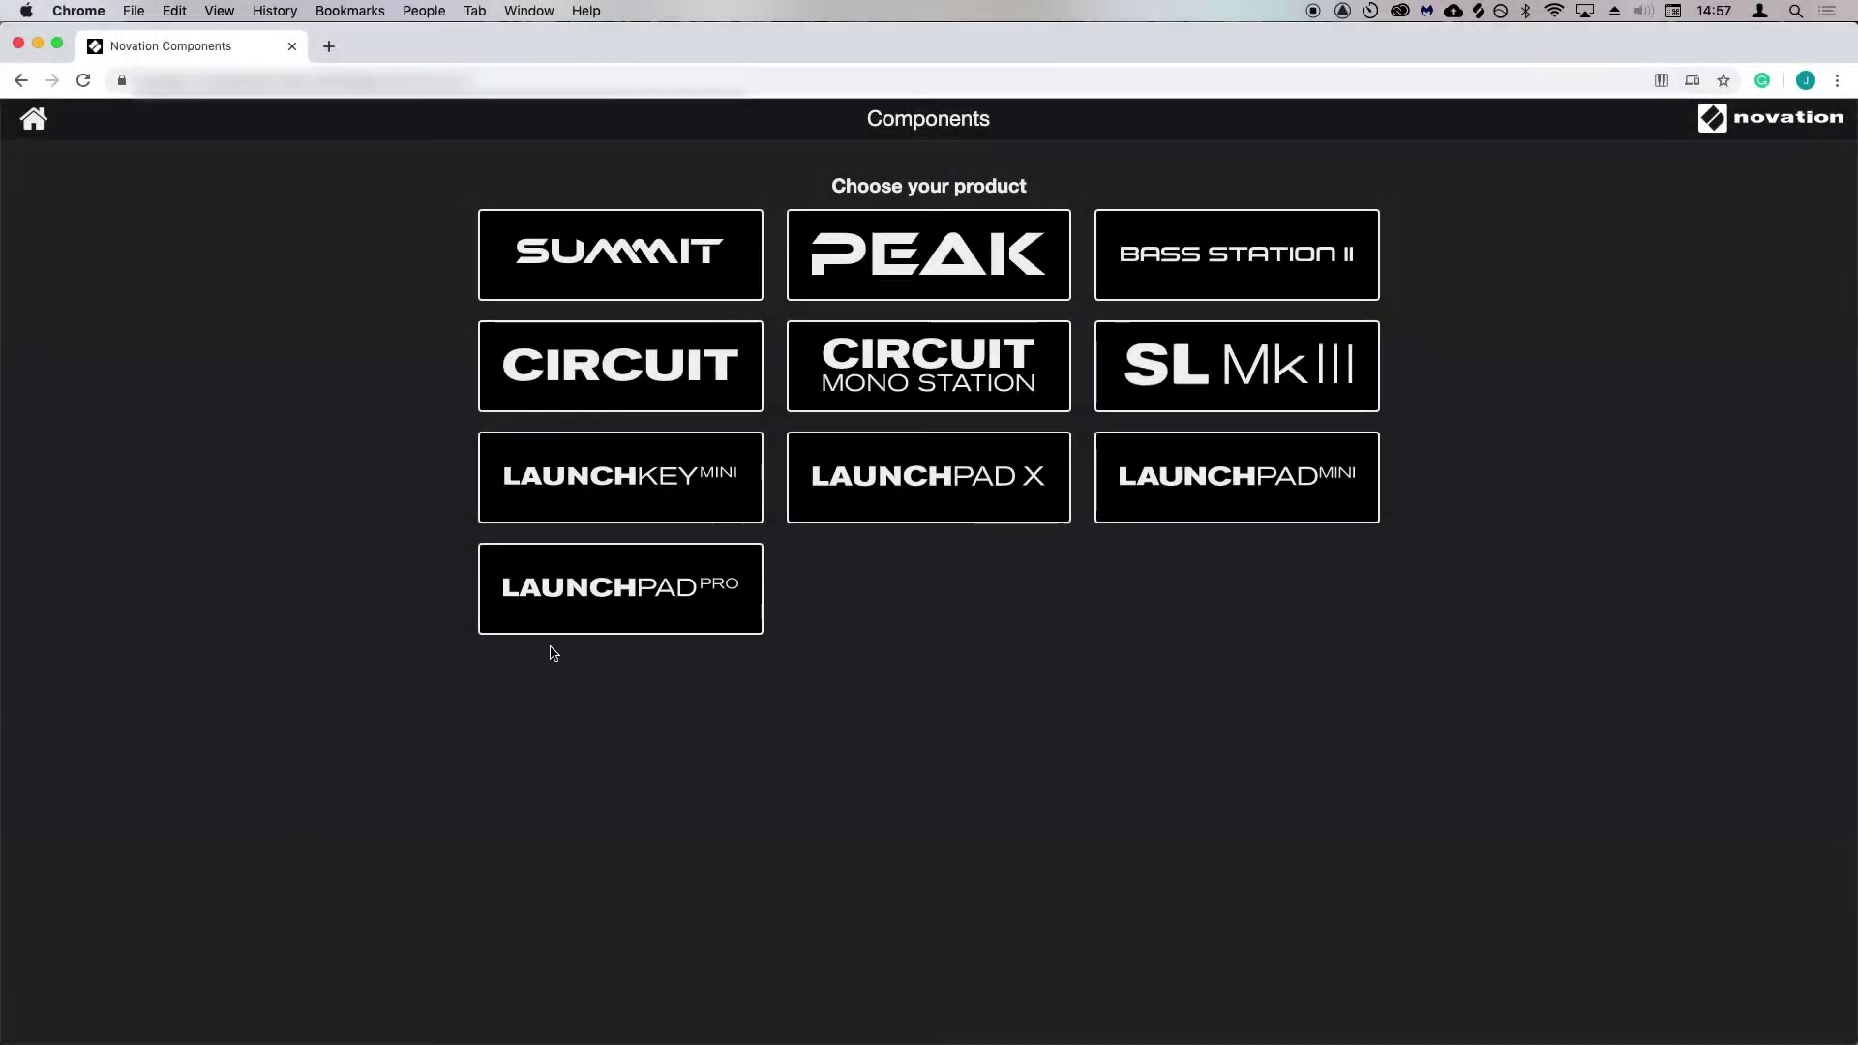
Step: Create a new blank custom mode for the Launchpad Pro [MK3]
click(484, 606)
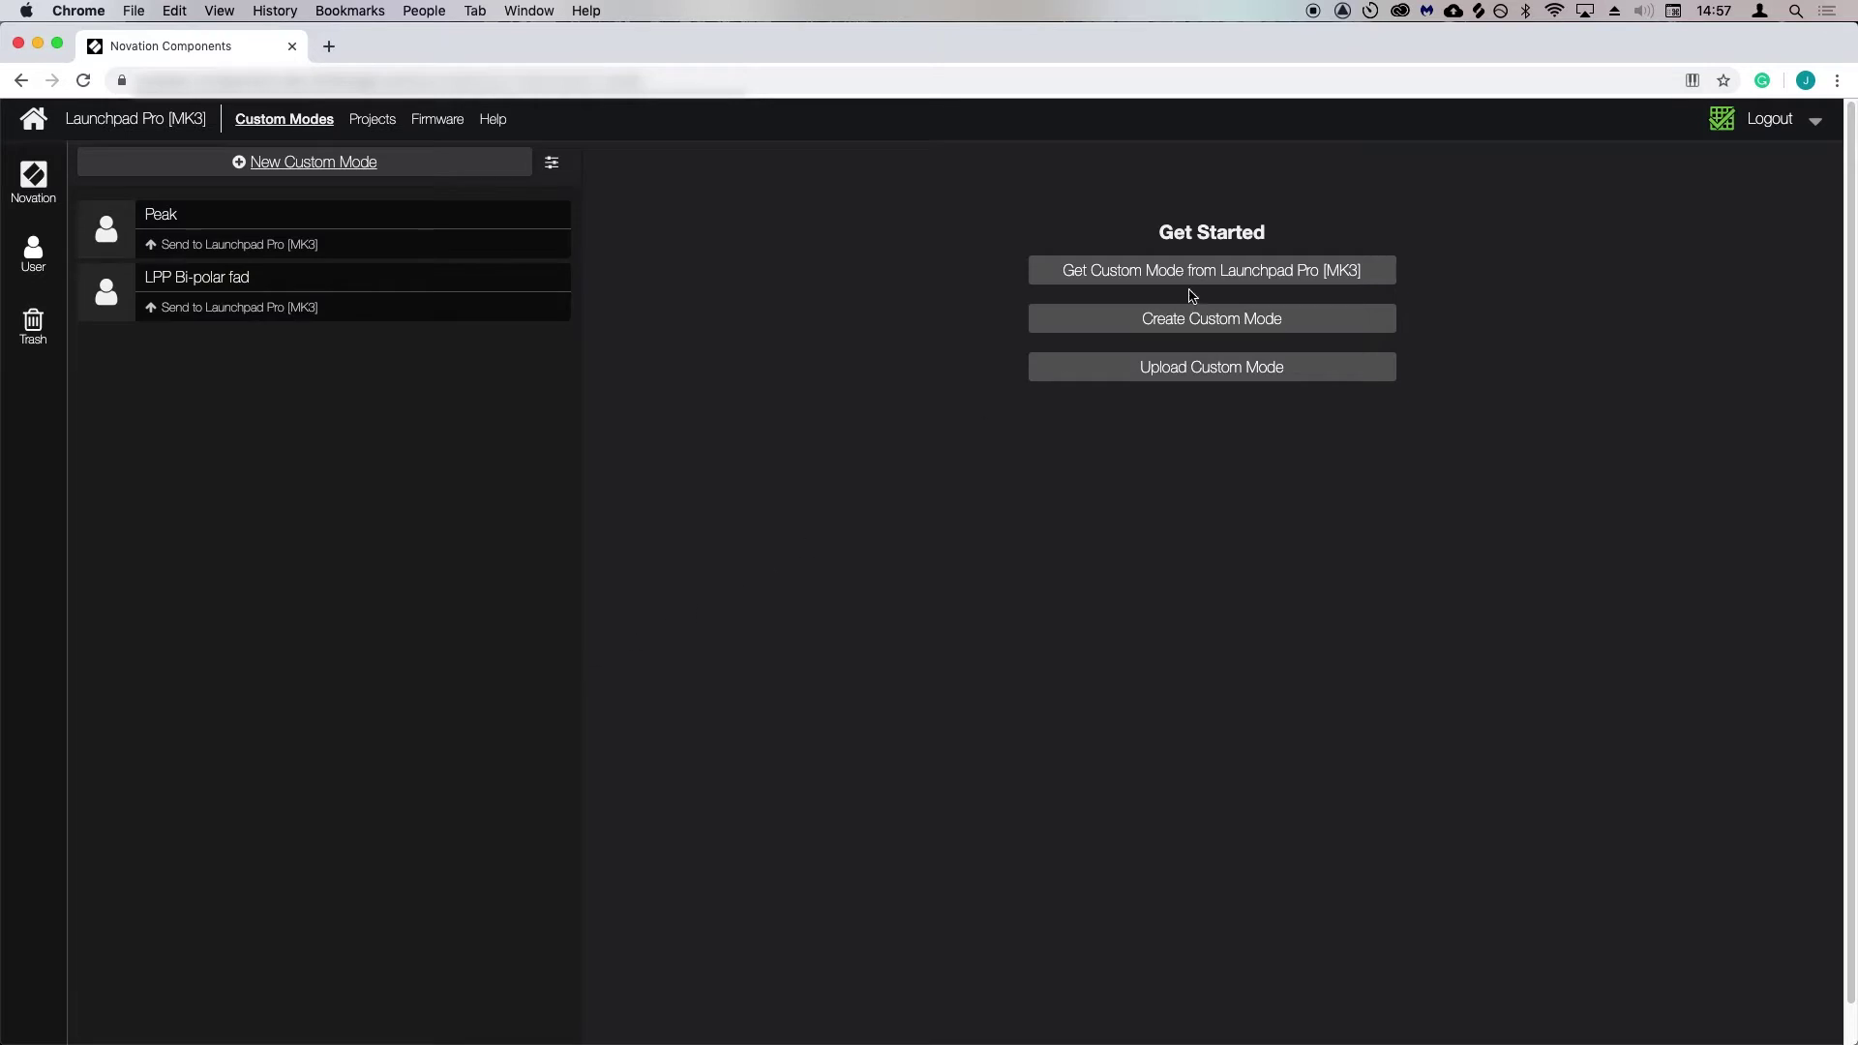
click(1231, 321)
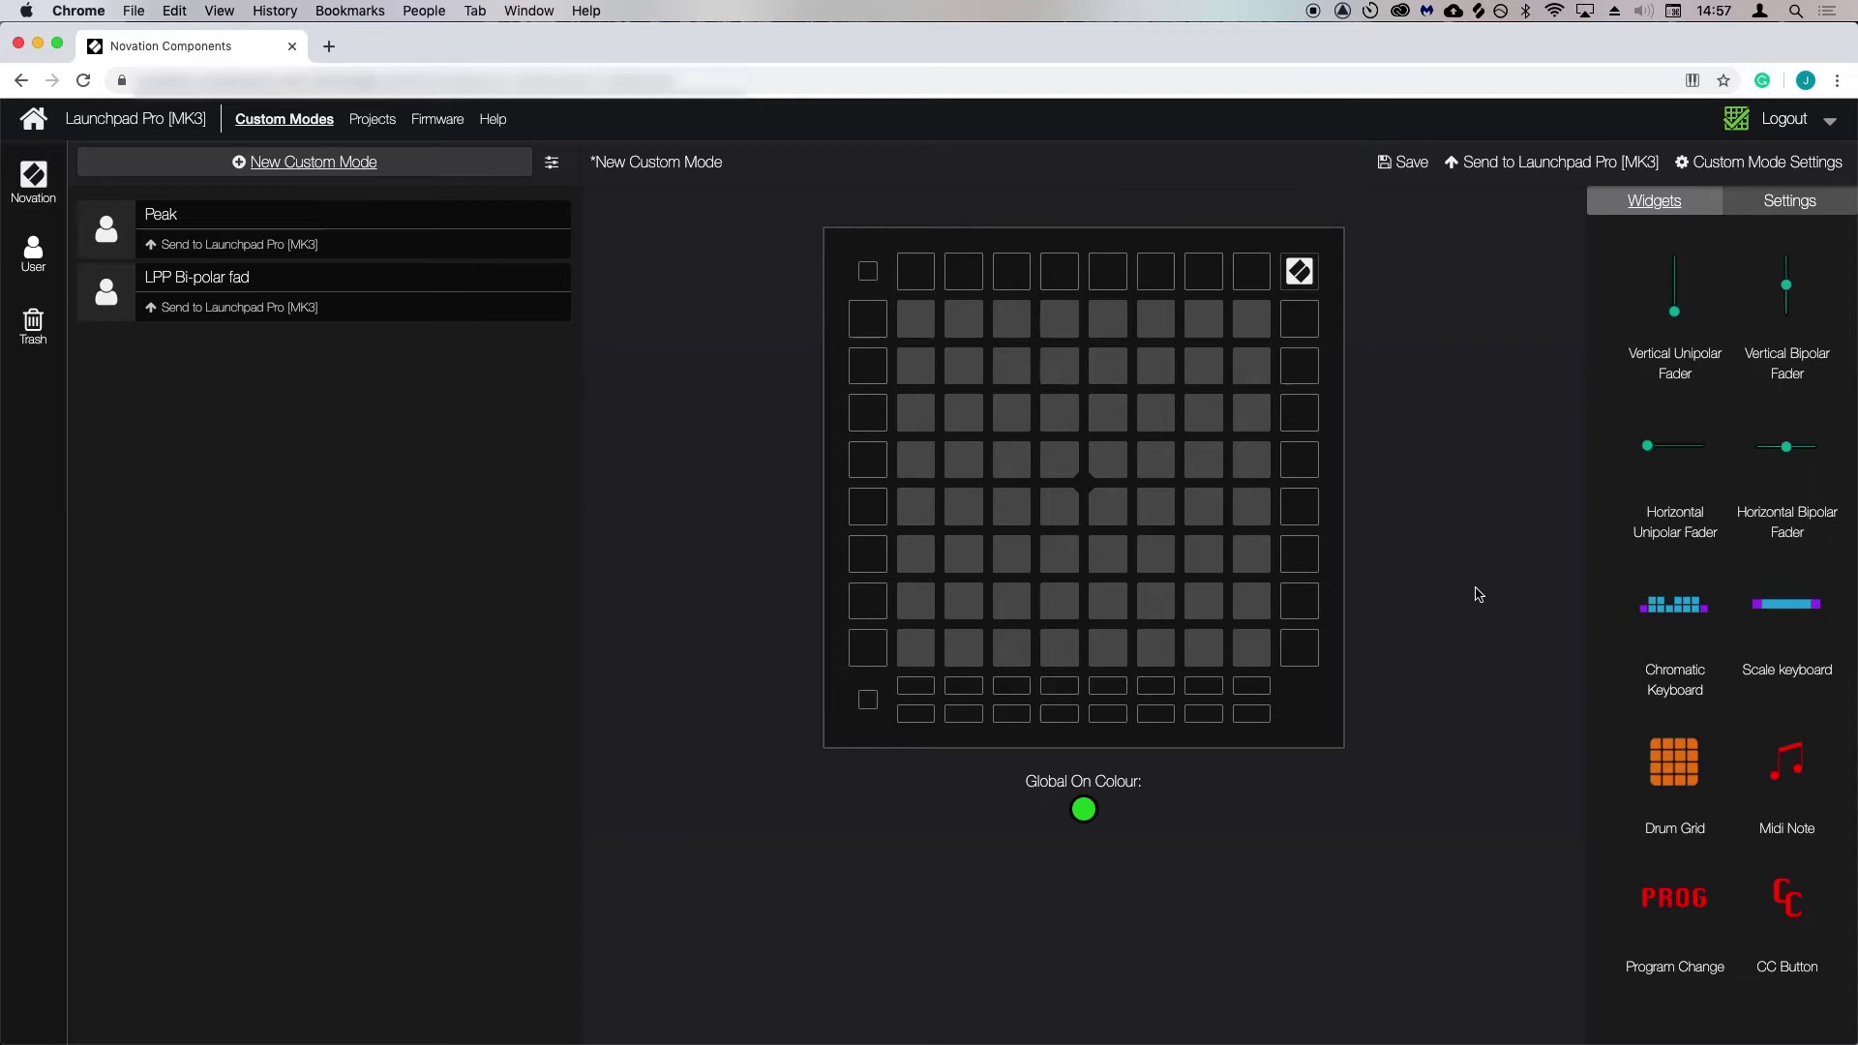
Step: Place C minor Scale keyboards on the bottom two rows, setting the bottom row to octave 2
drag(1785, 616, 1120, 672)
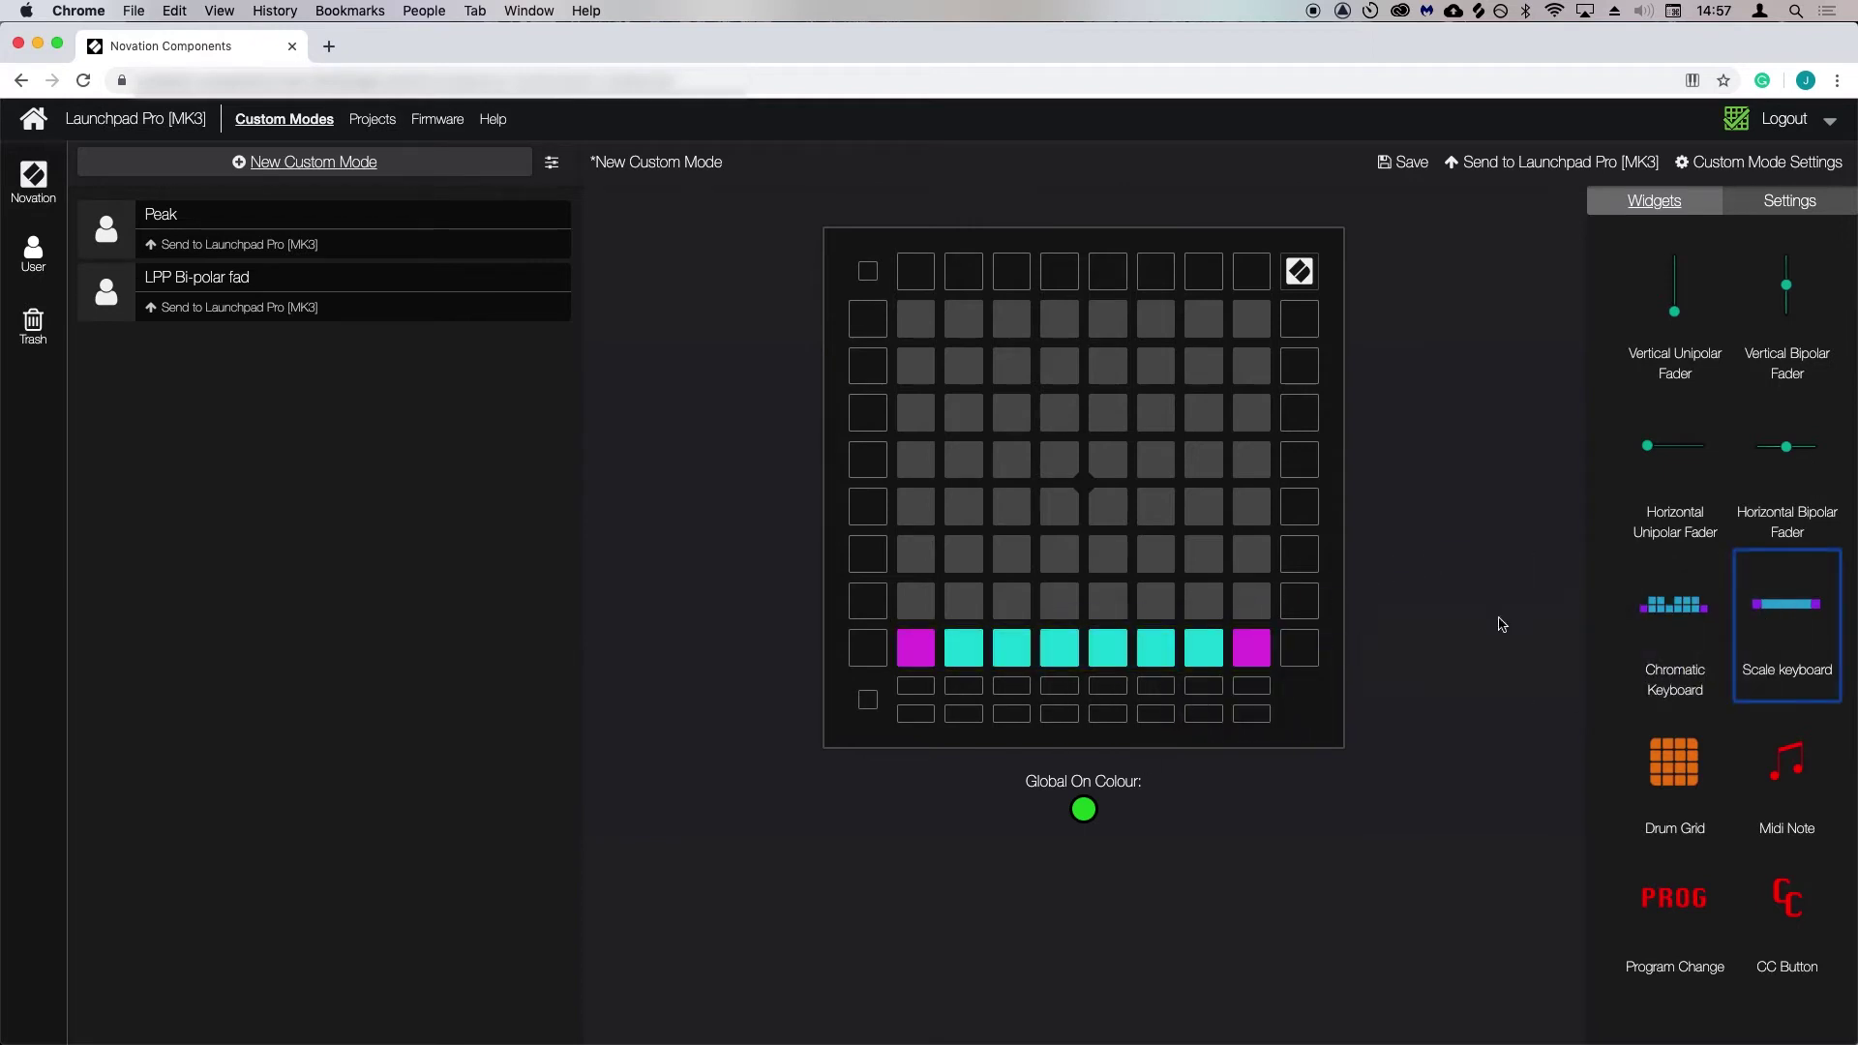
drag(1788, 613, 1118, 613)
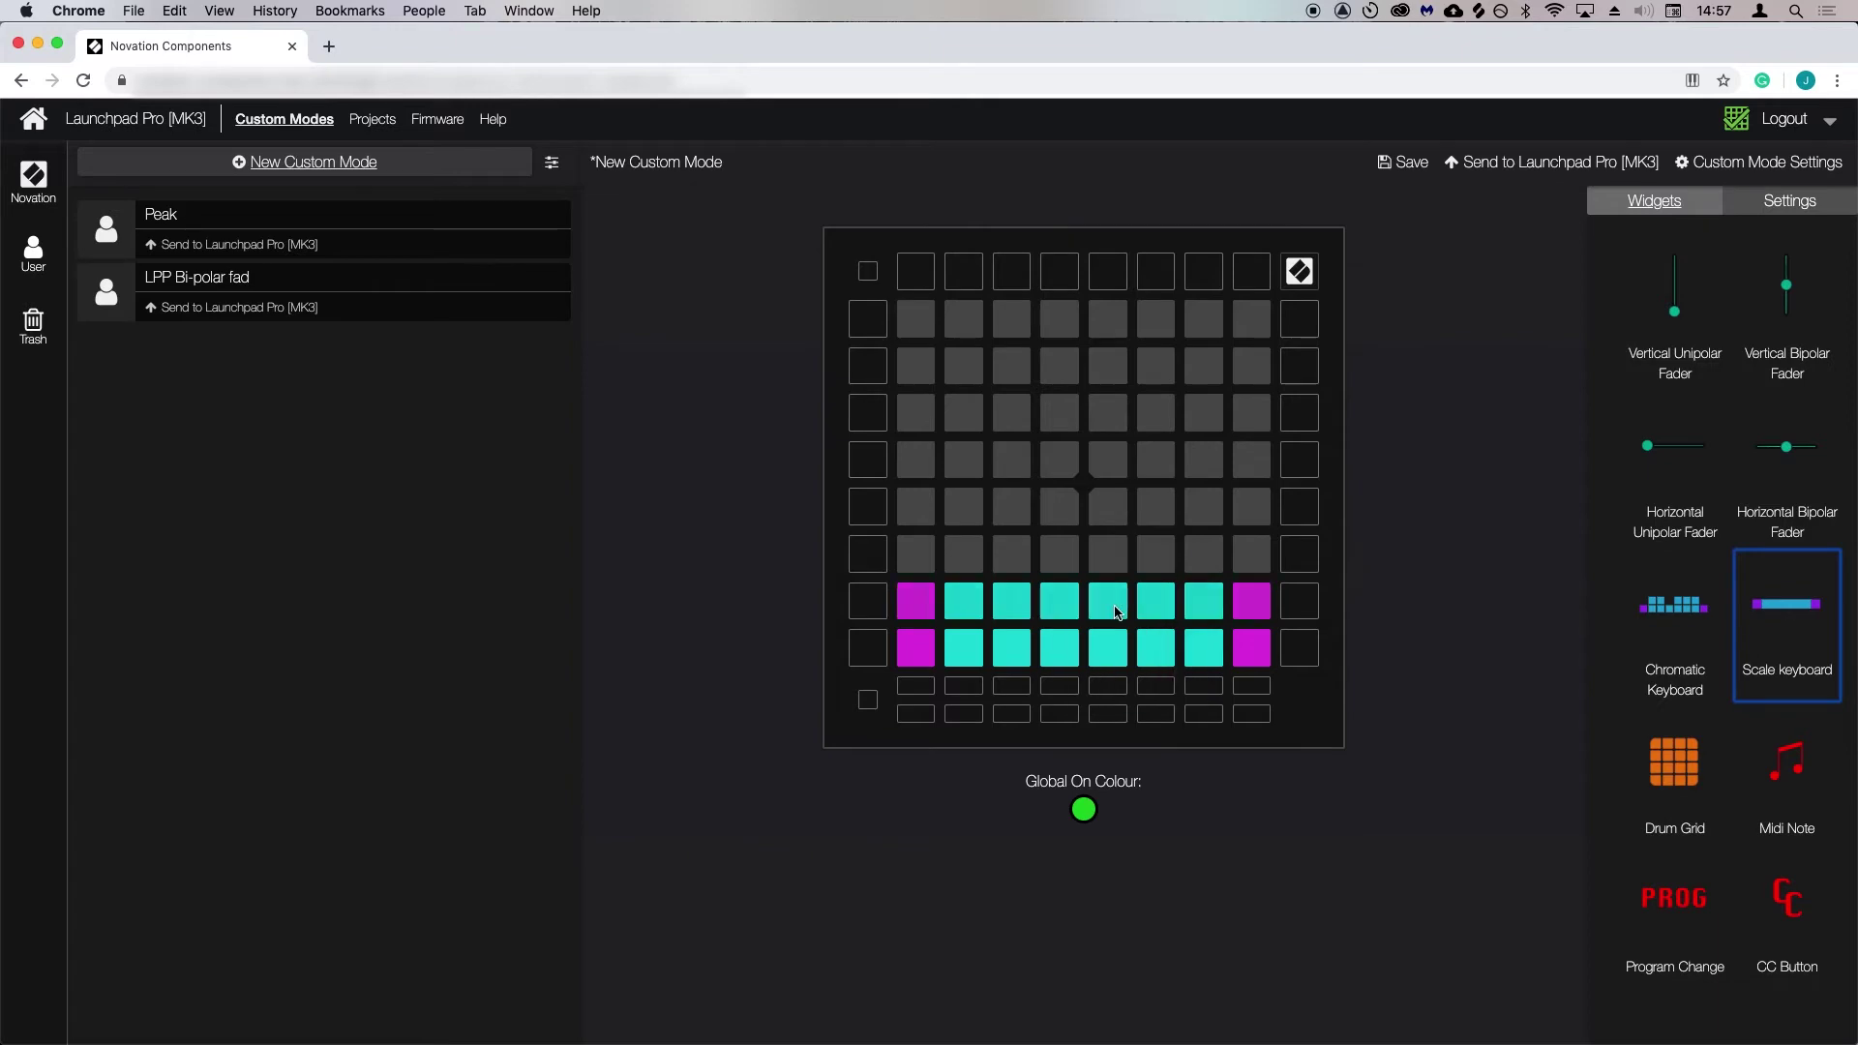
click(1117, 654)
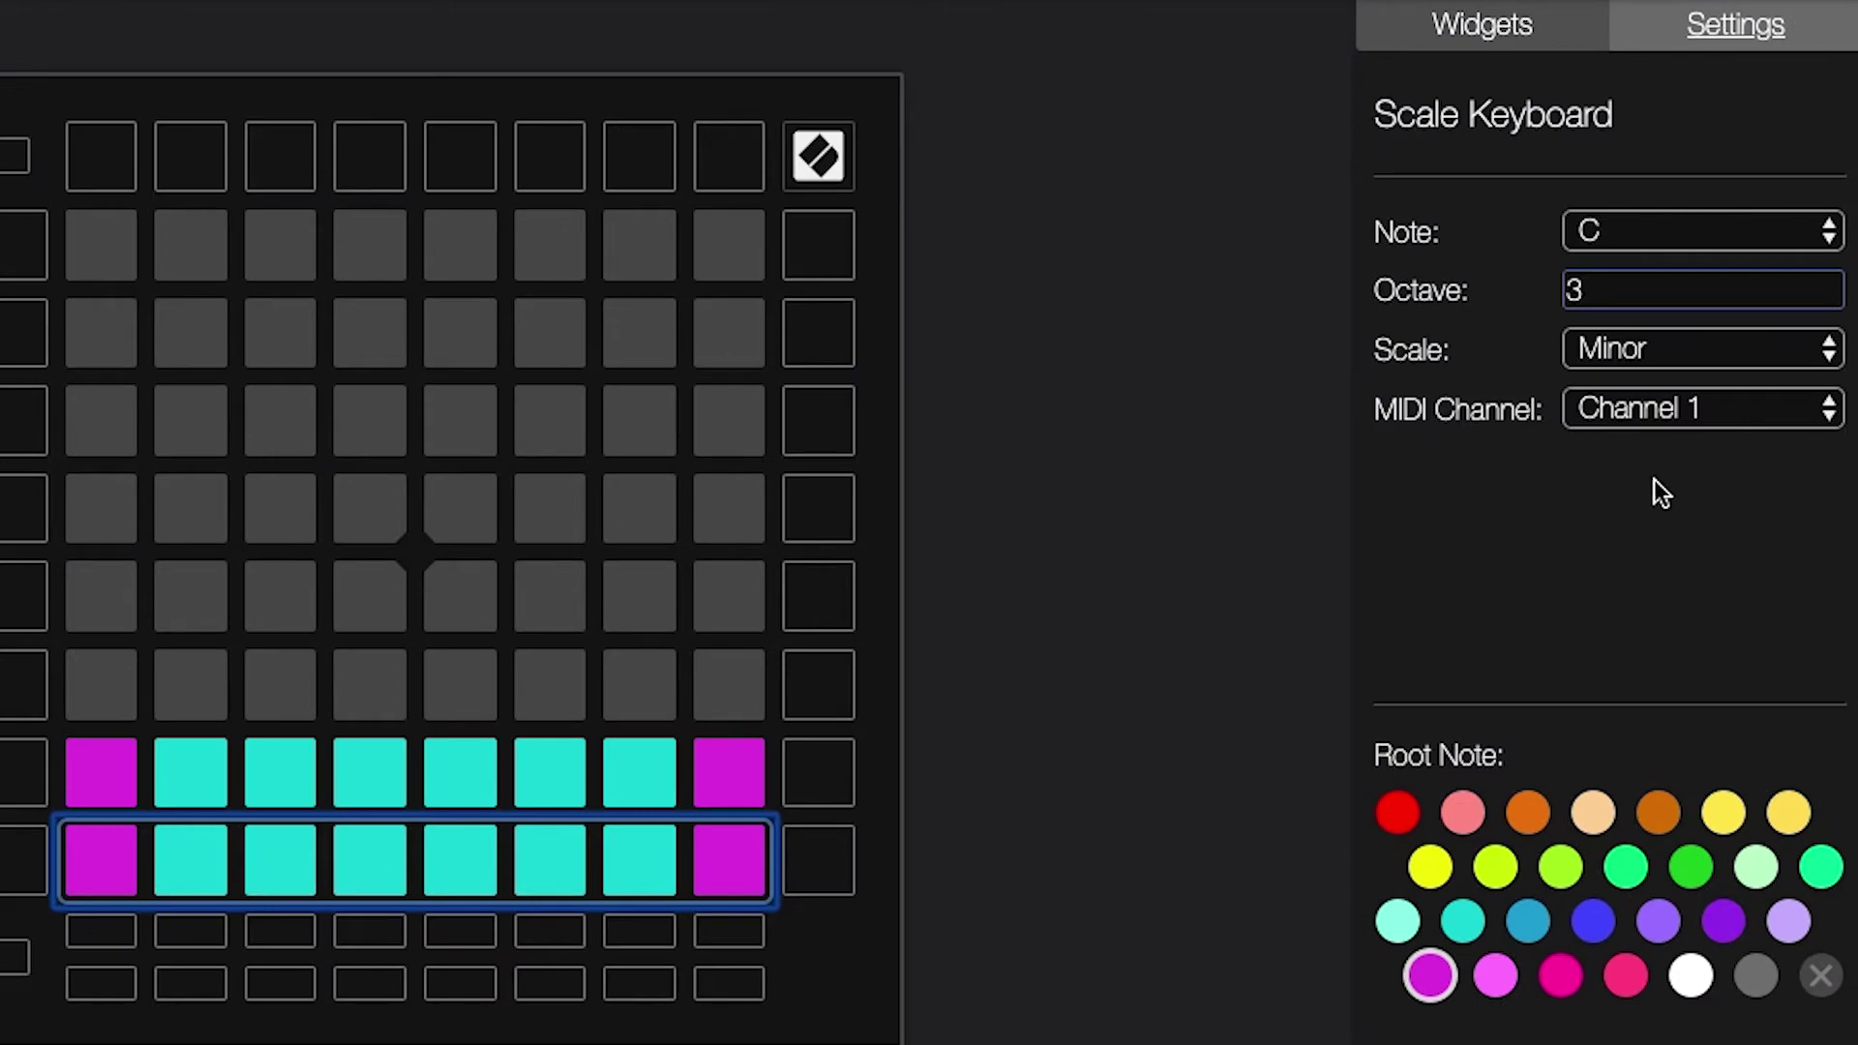
click(1828, 297)
click(1829, 287)
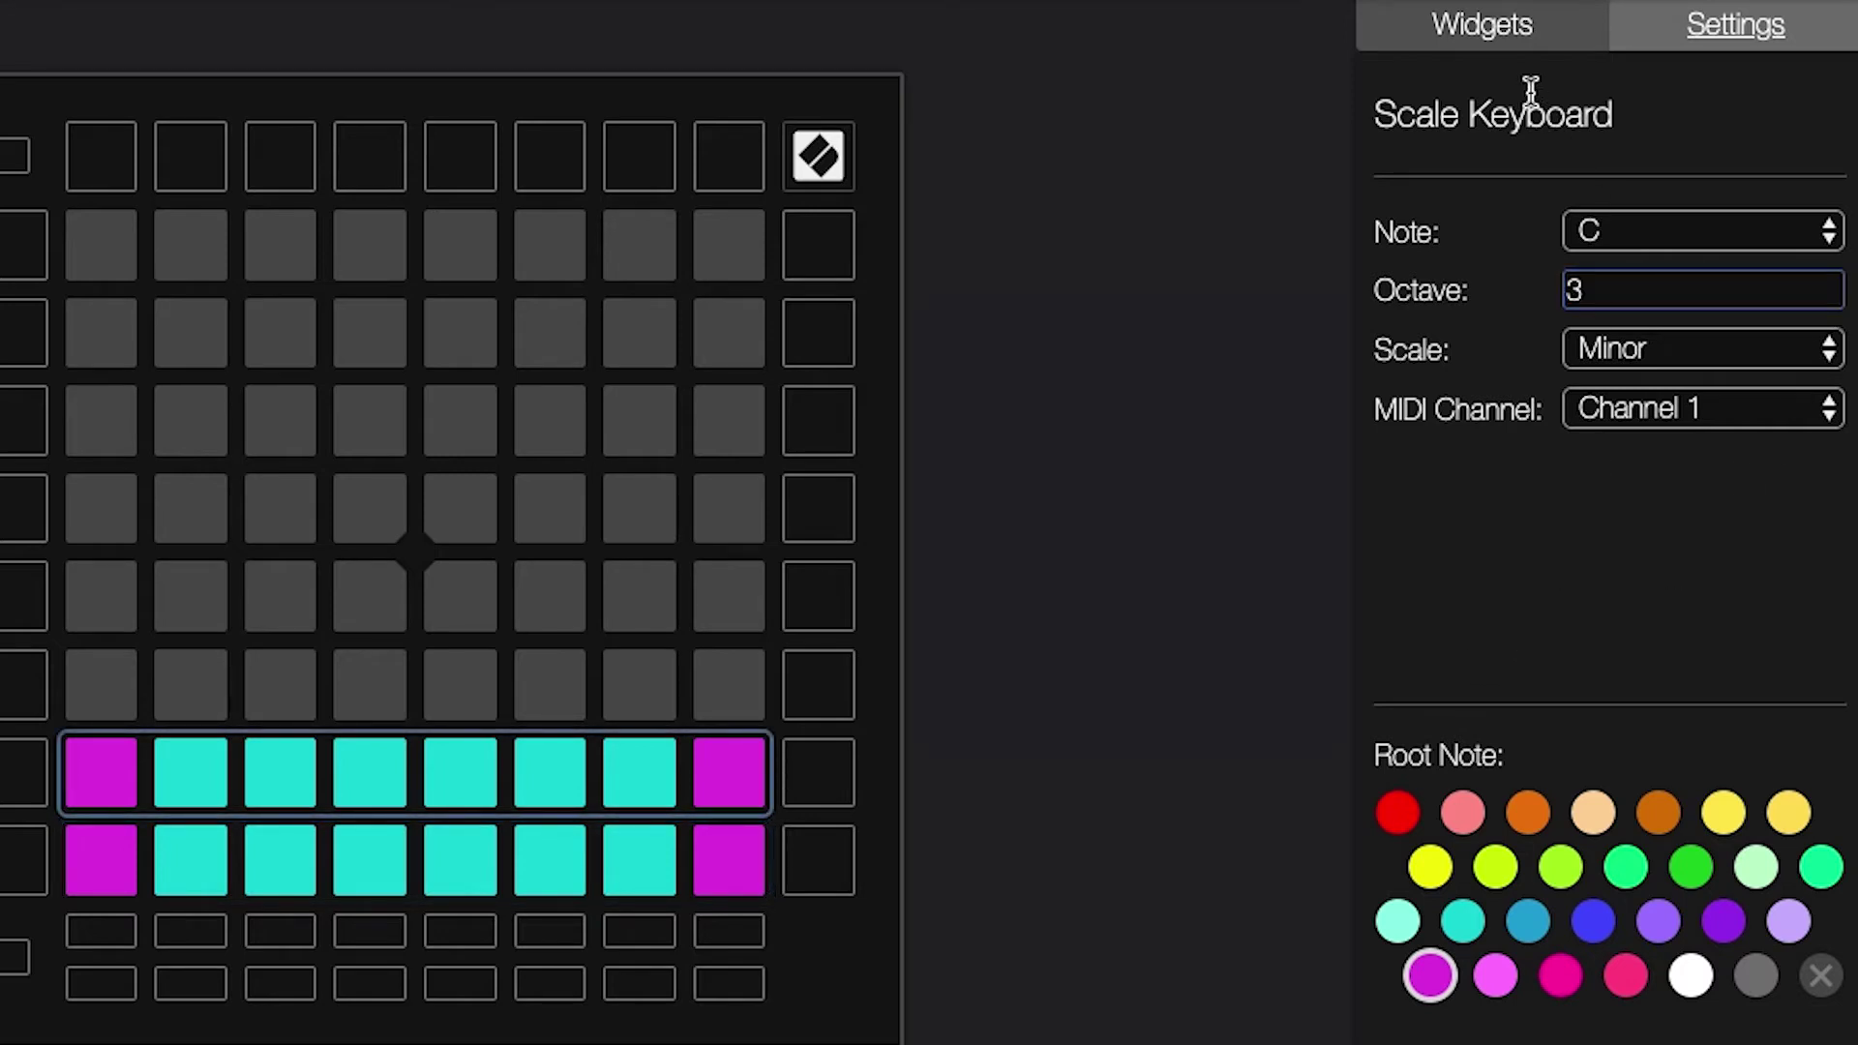
click(1480, 46)
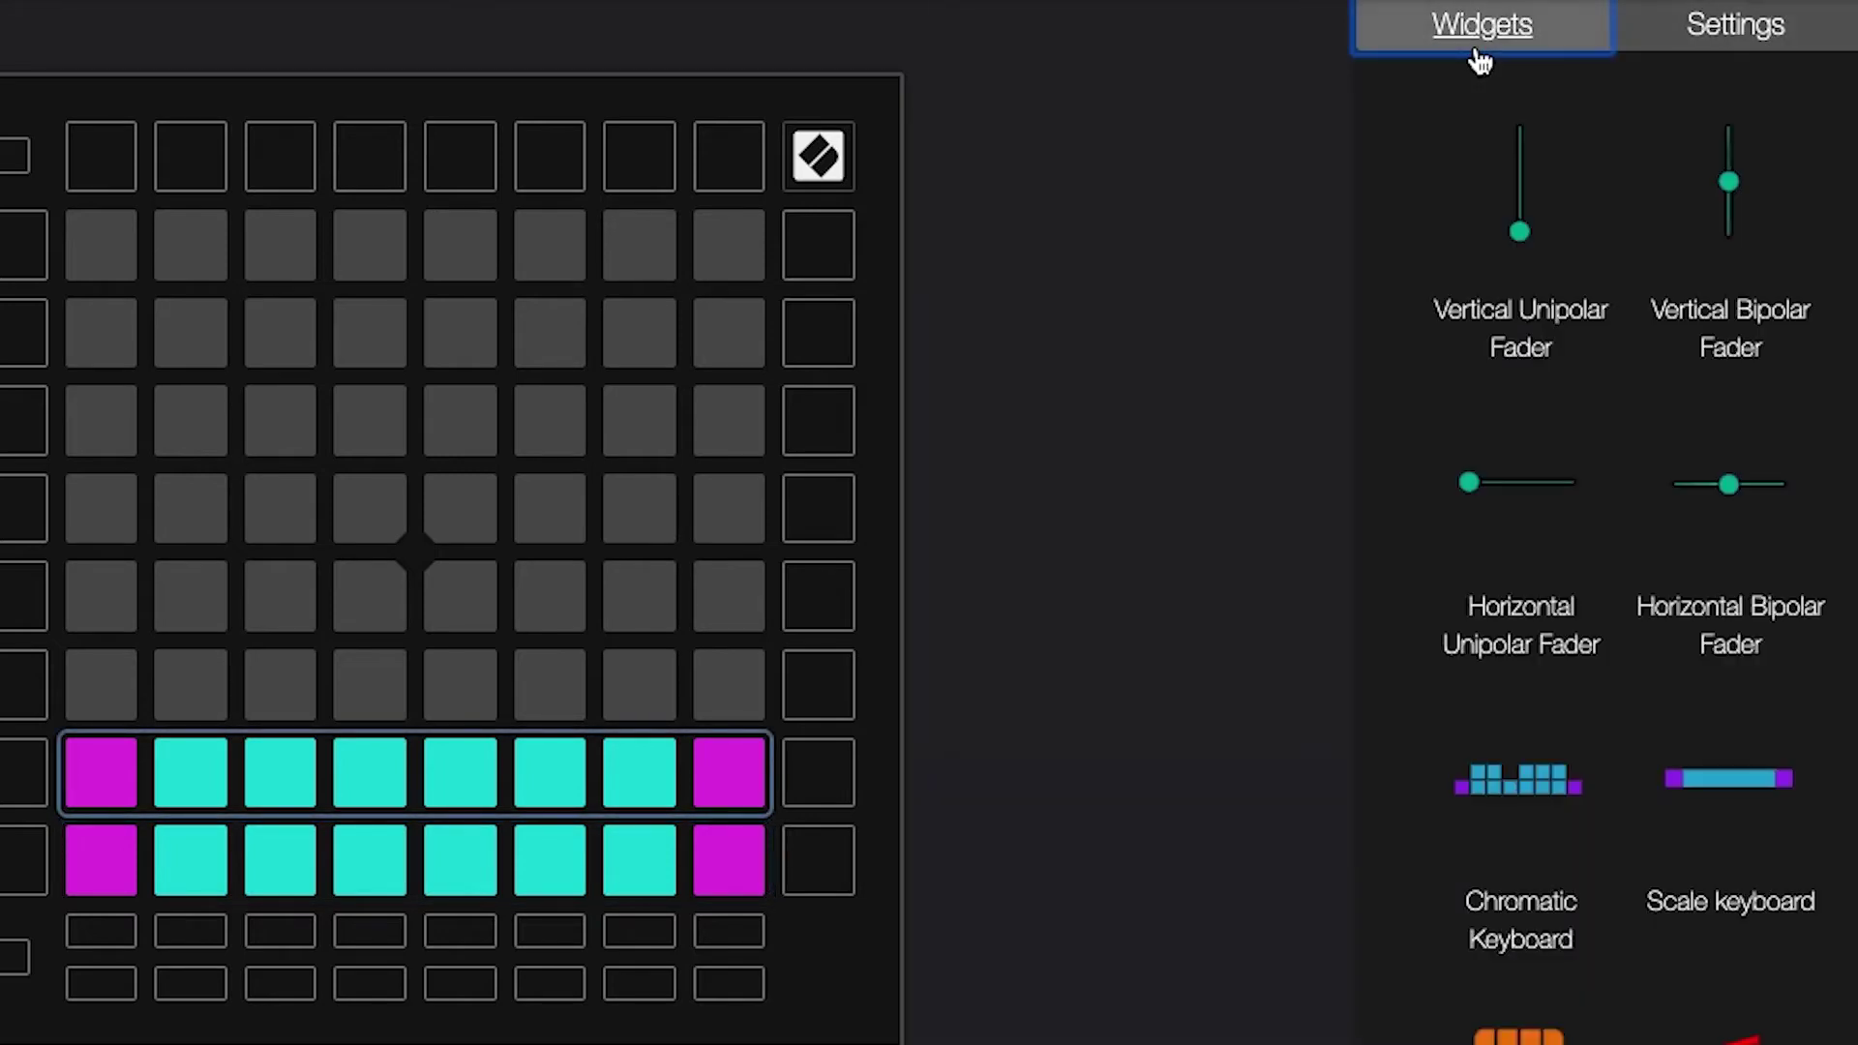
Step: Lay a Horizontal Unipolar Fader across the top row sending CC 29 on channel 1
drag(1503, 485, 293, 263)
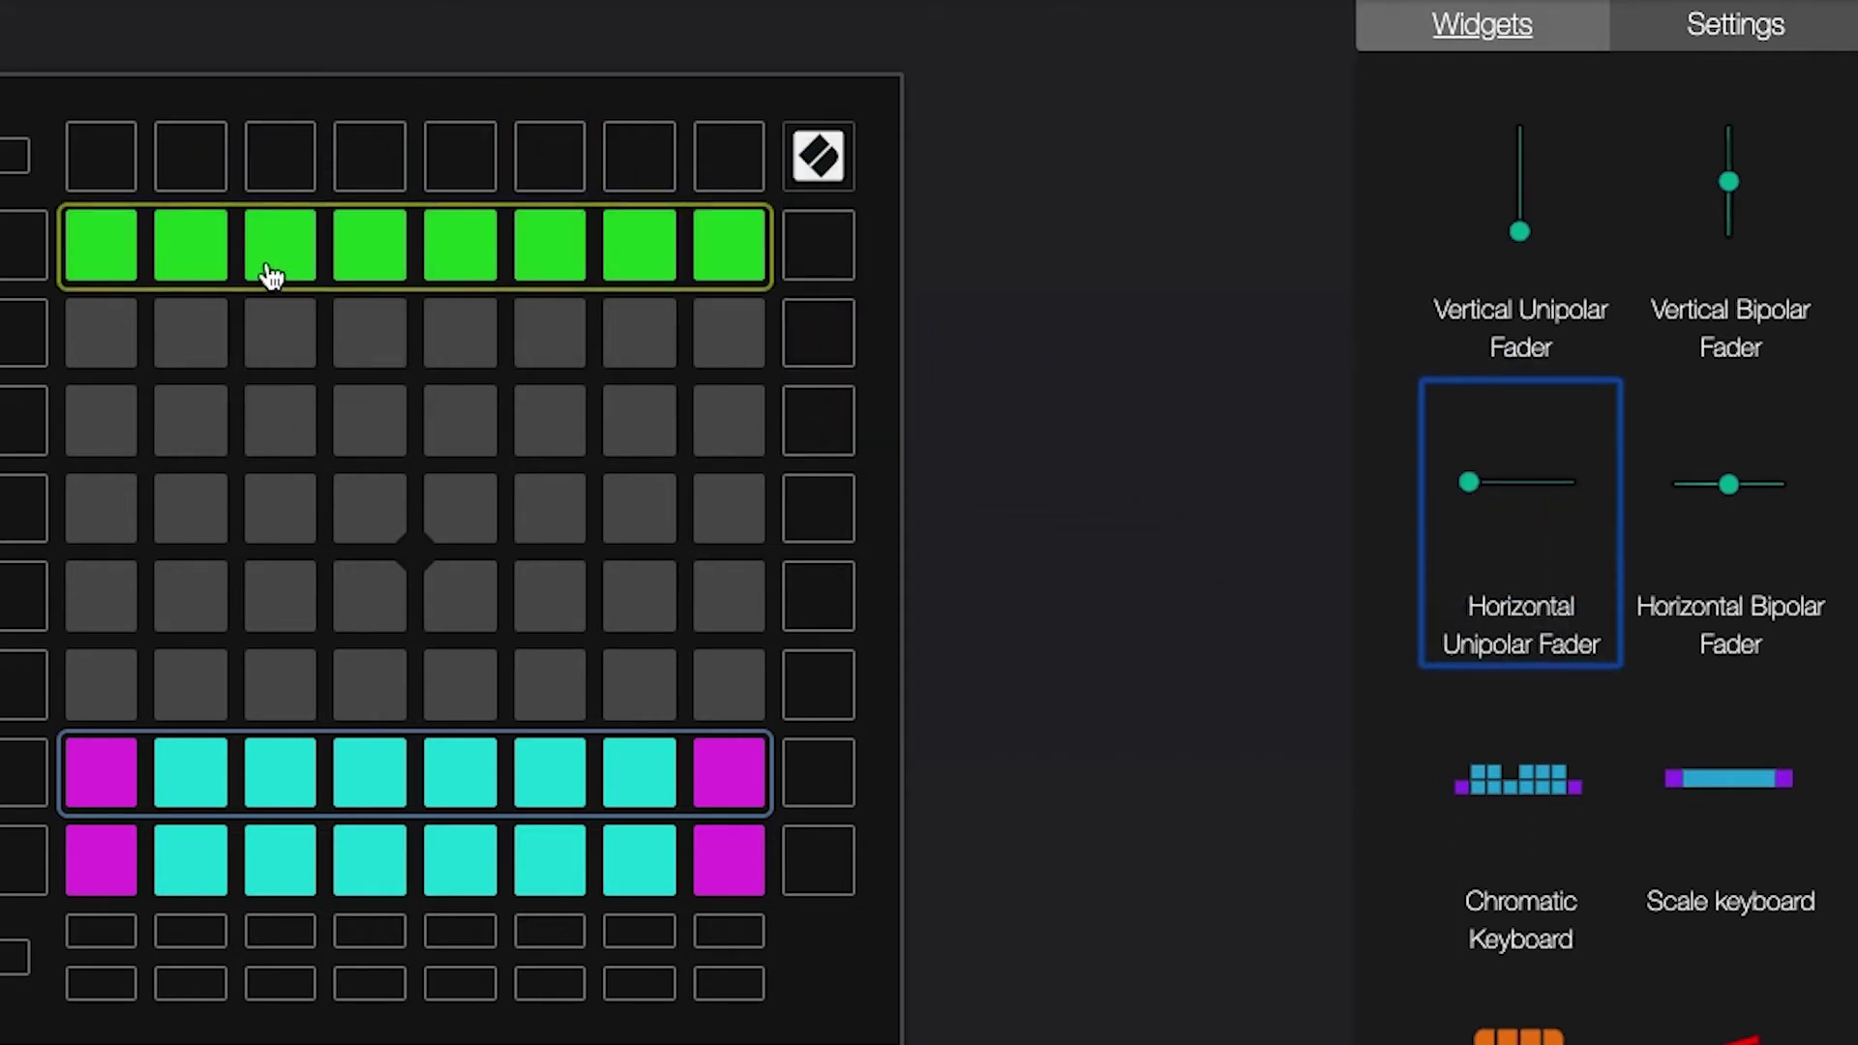
click(272, 276)
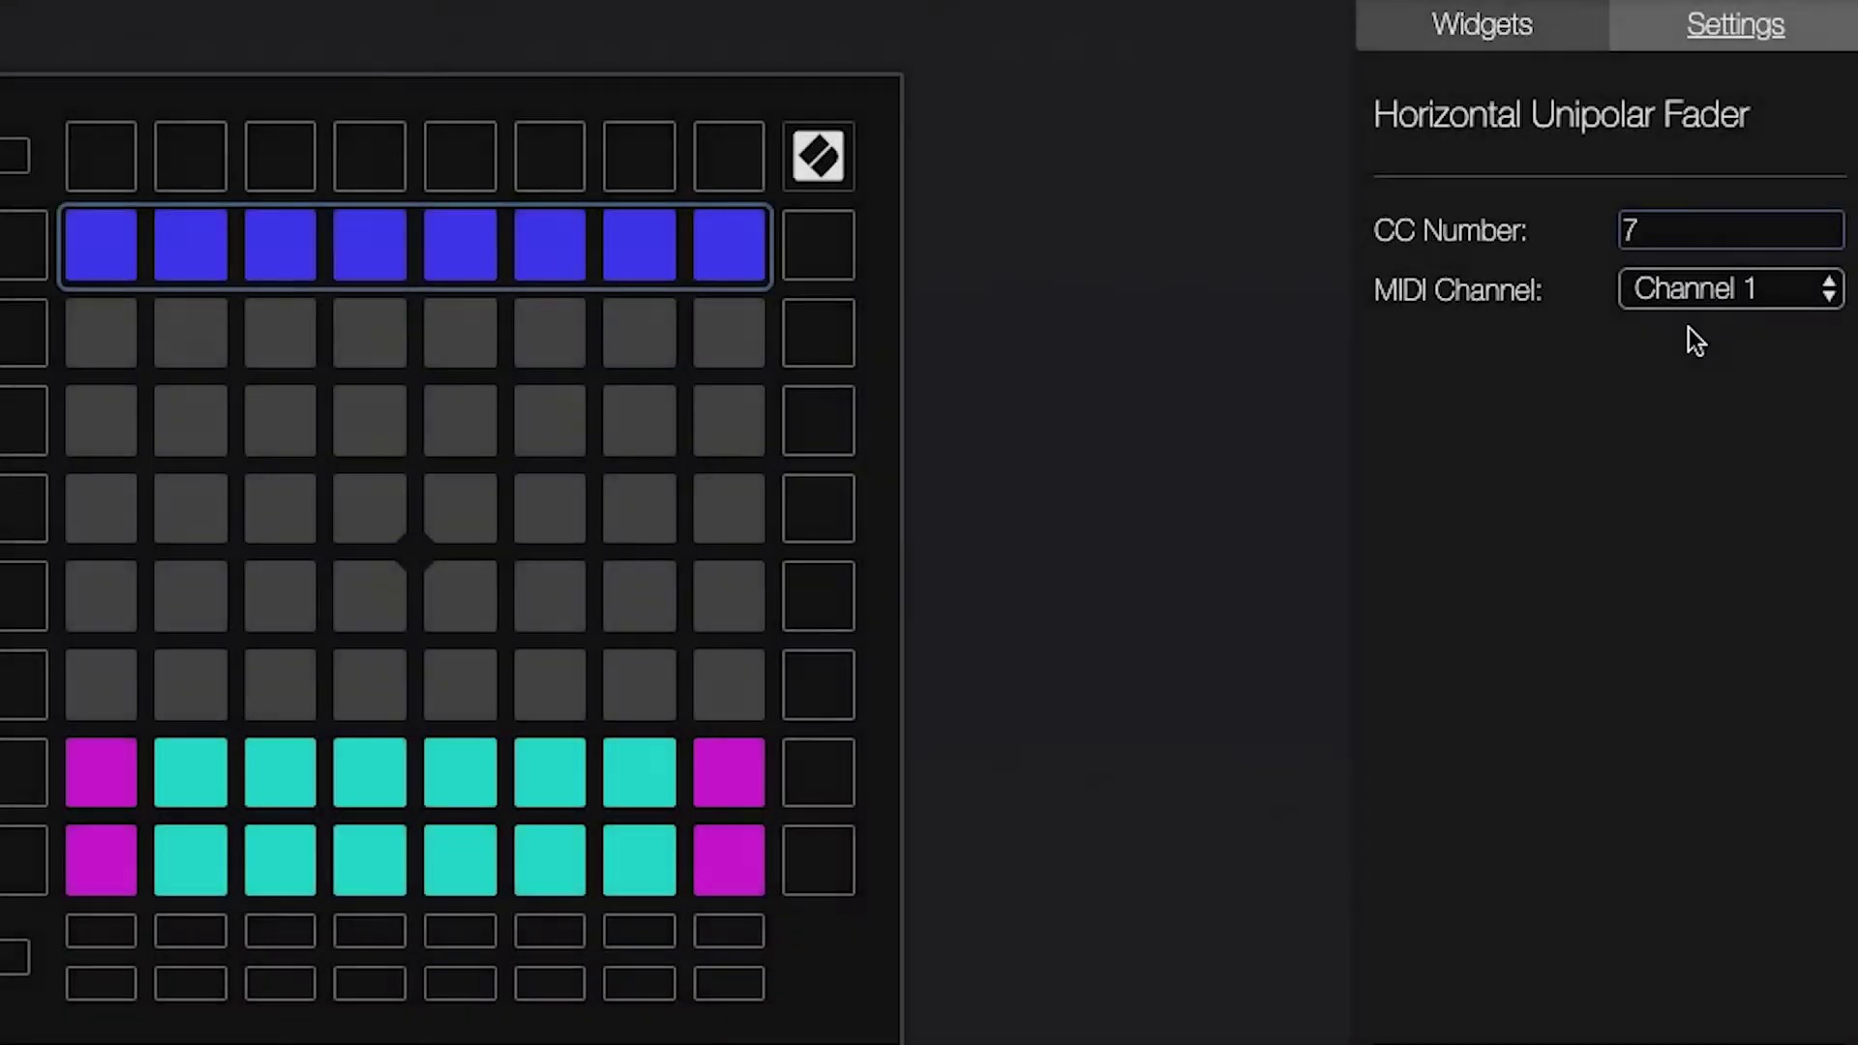
click(1670, 232)
key(BackSpace)
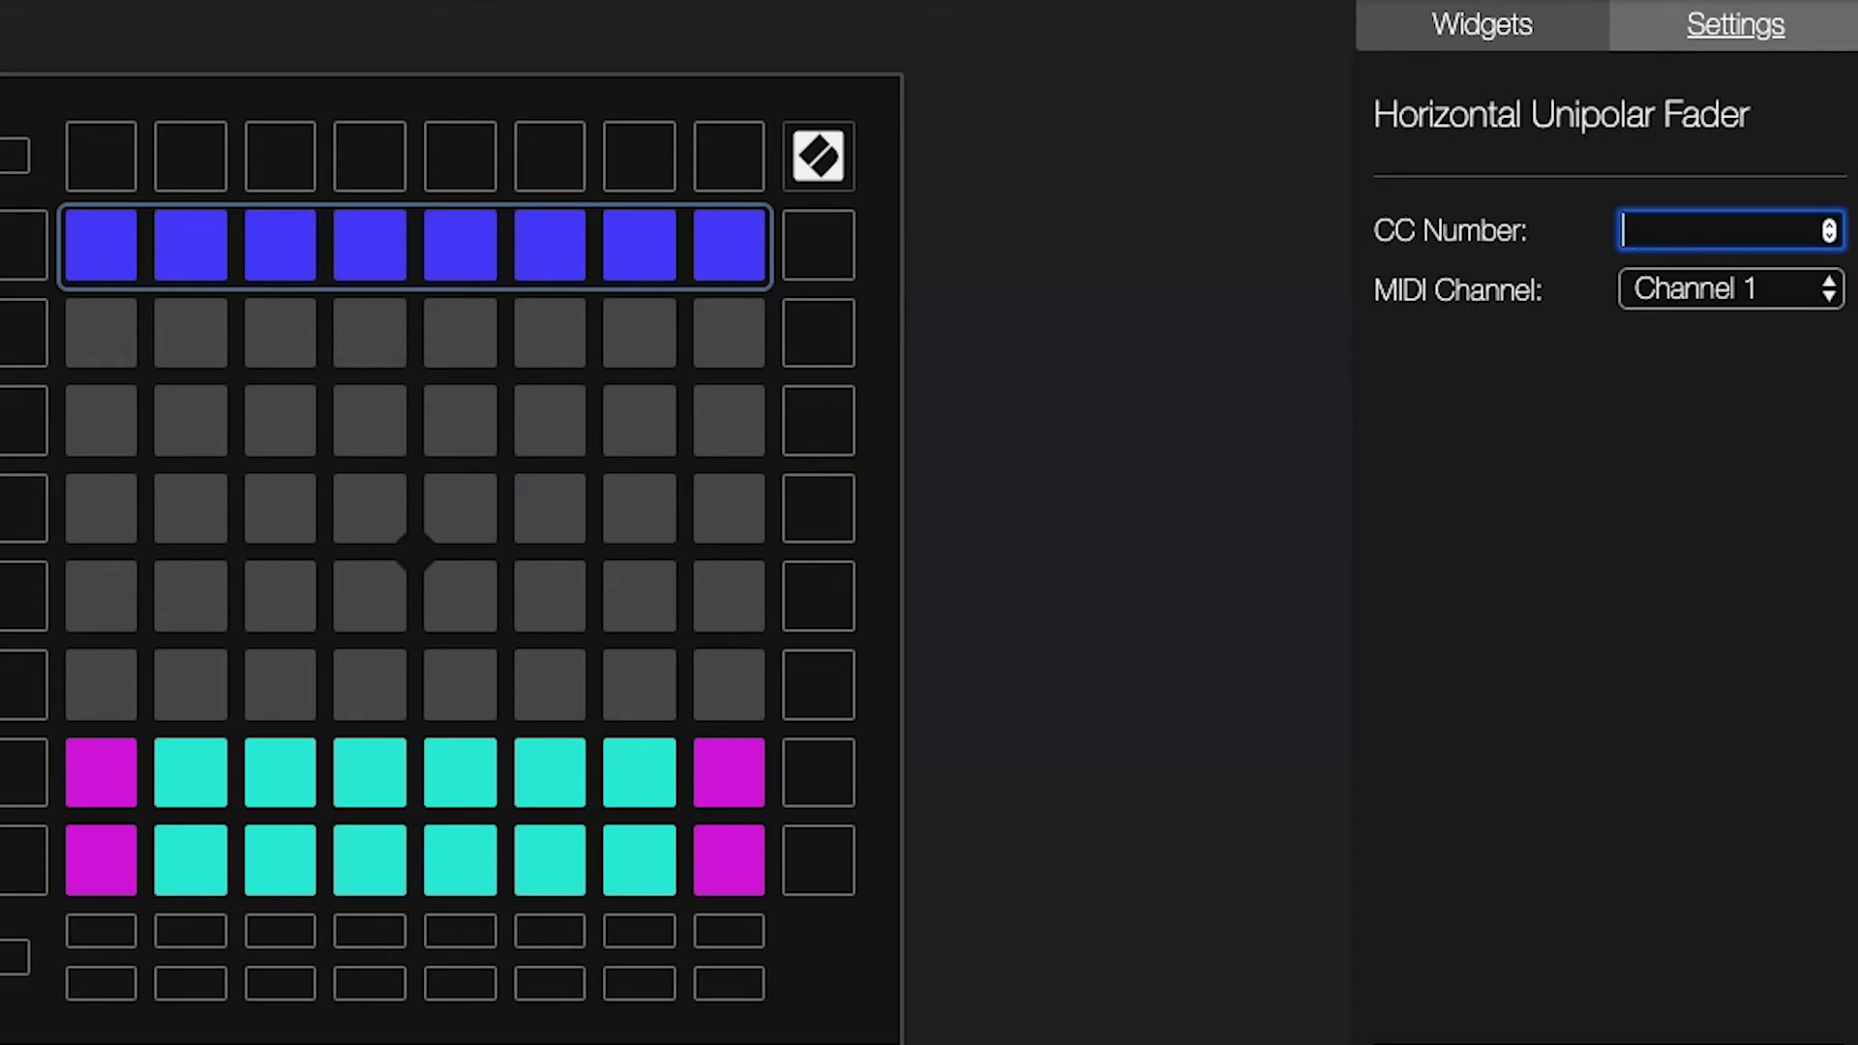
text(29)
click(1555, 732)
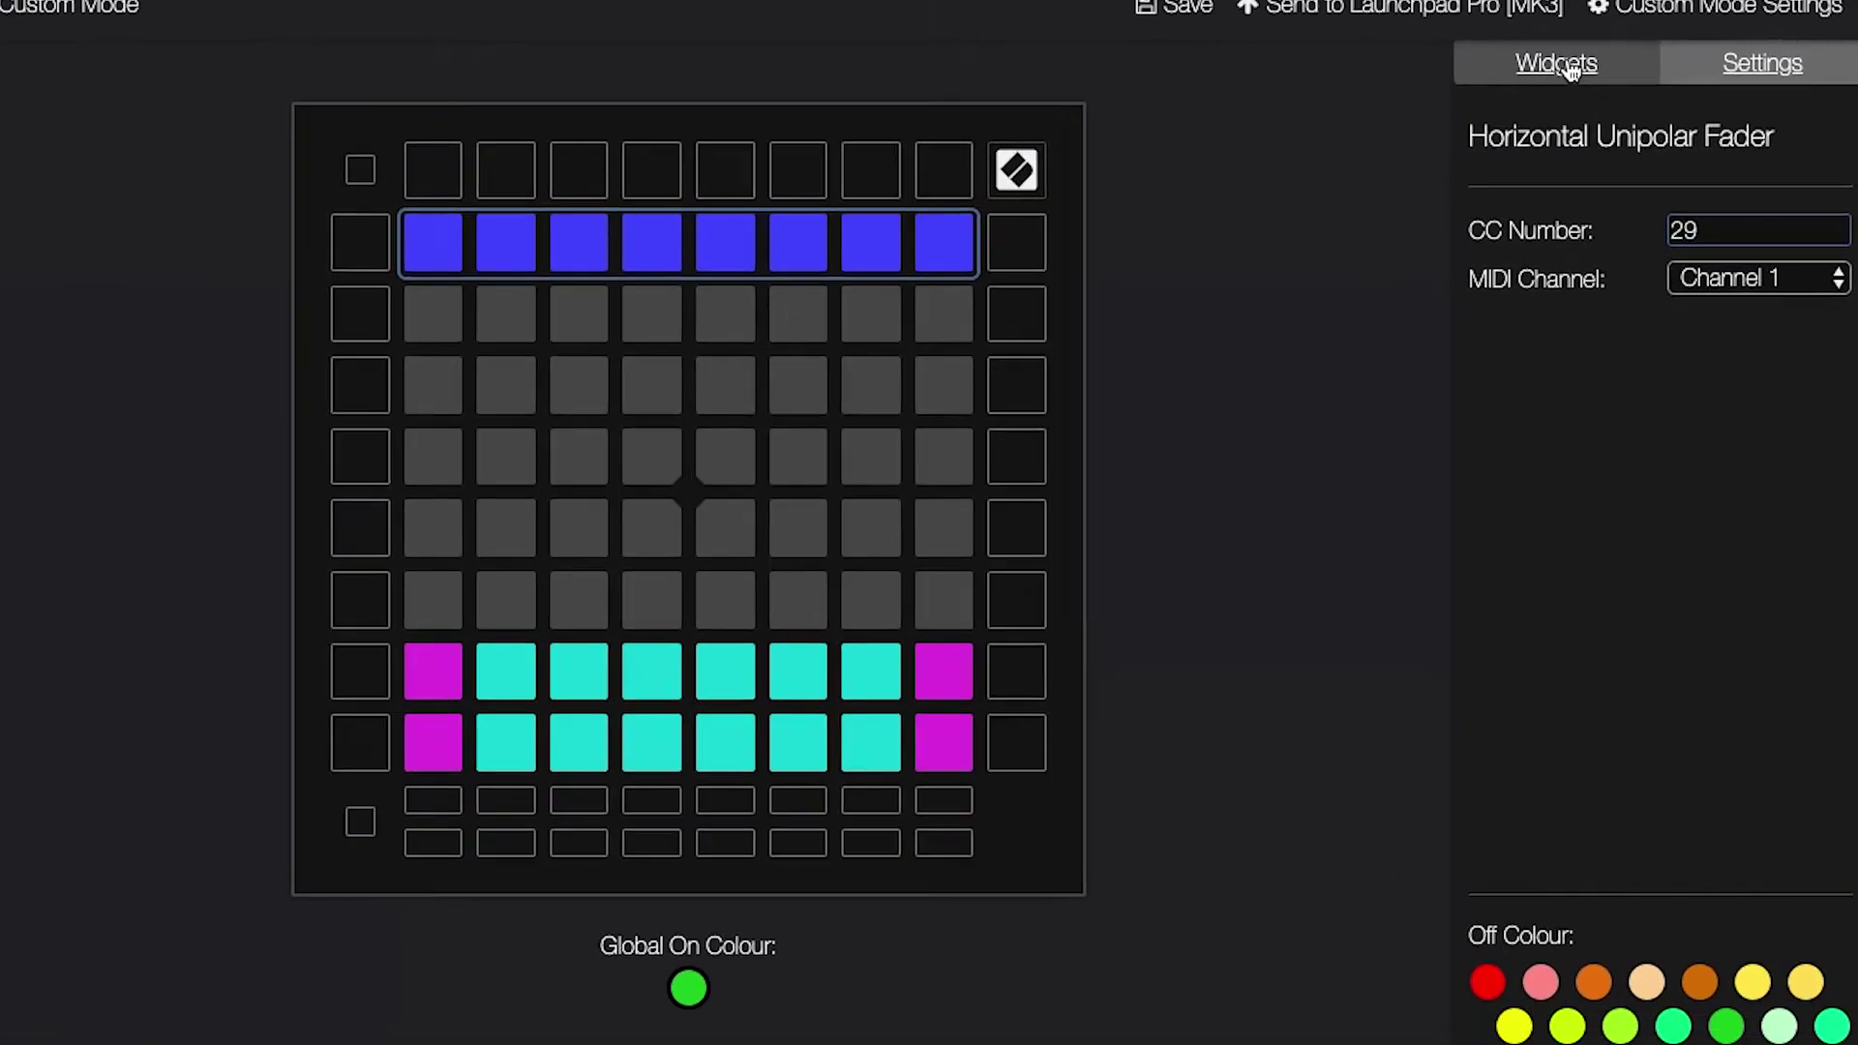
click(1570, 68)
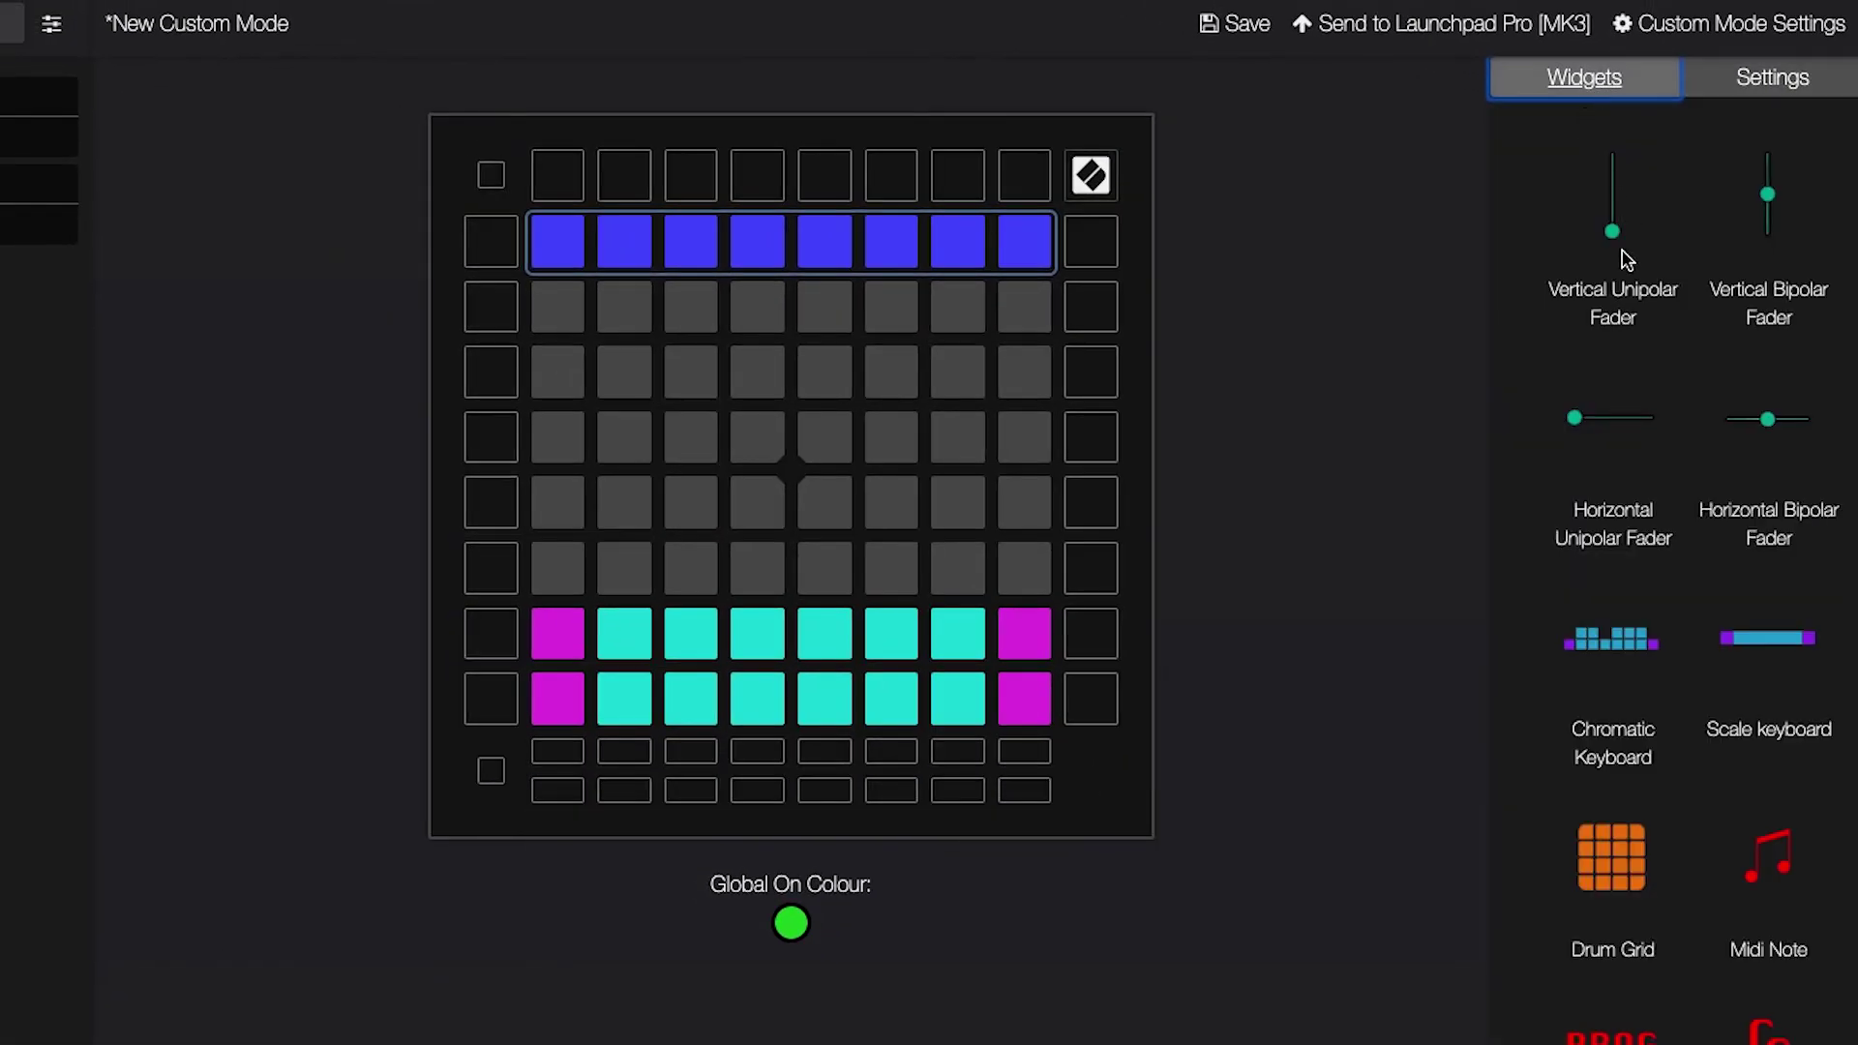
Step: Add a lavender fader row and copy the red program change pad, setting program 3
drag(1624, 444, 900, 311)
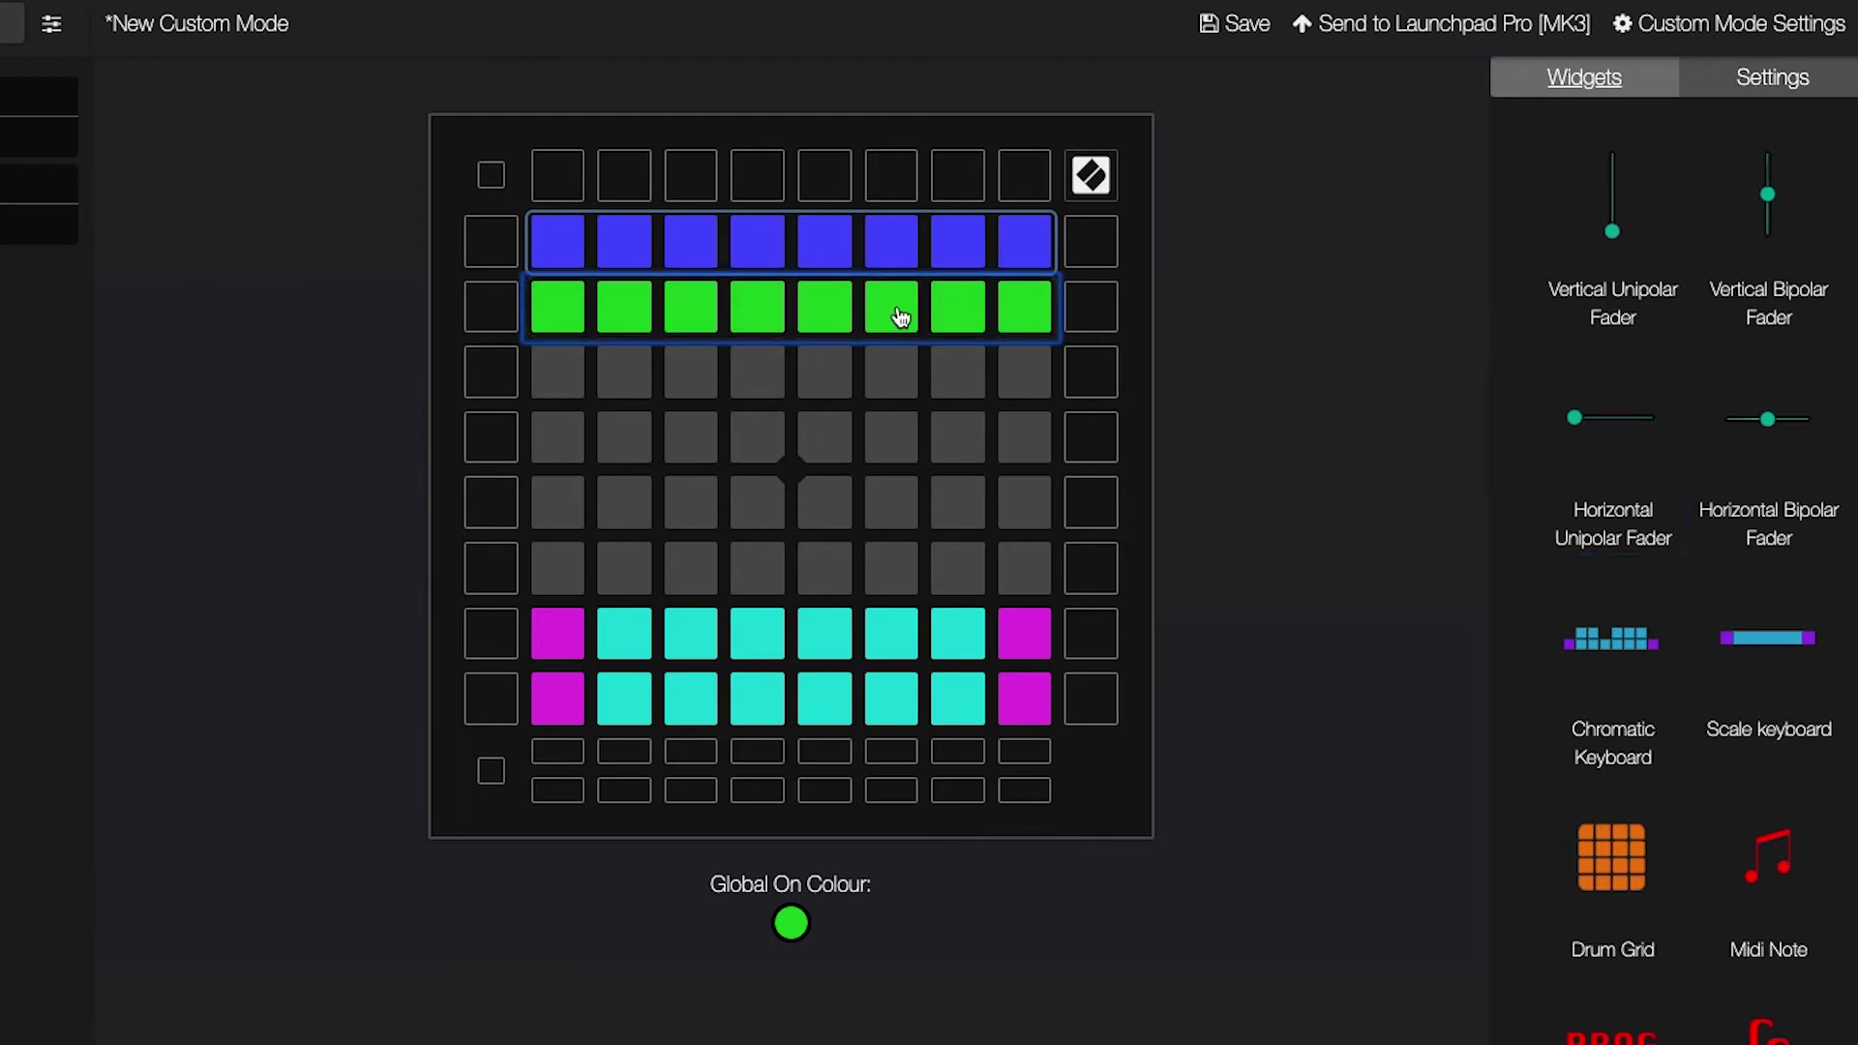
click(1811, 998)
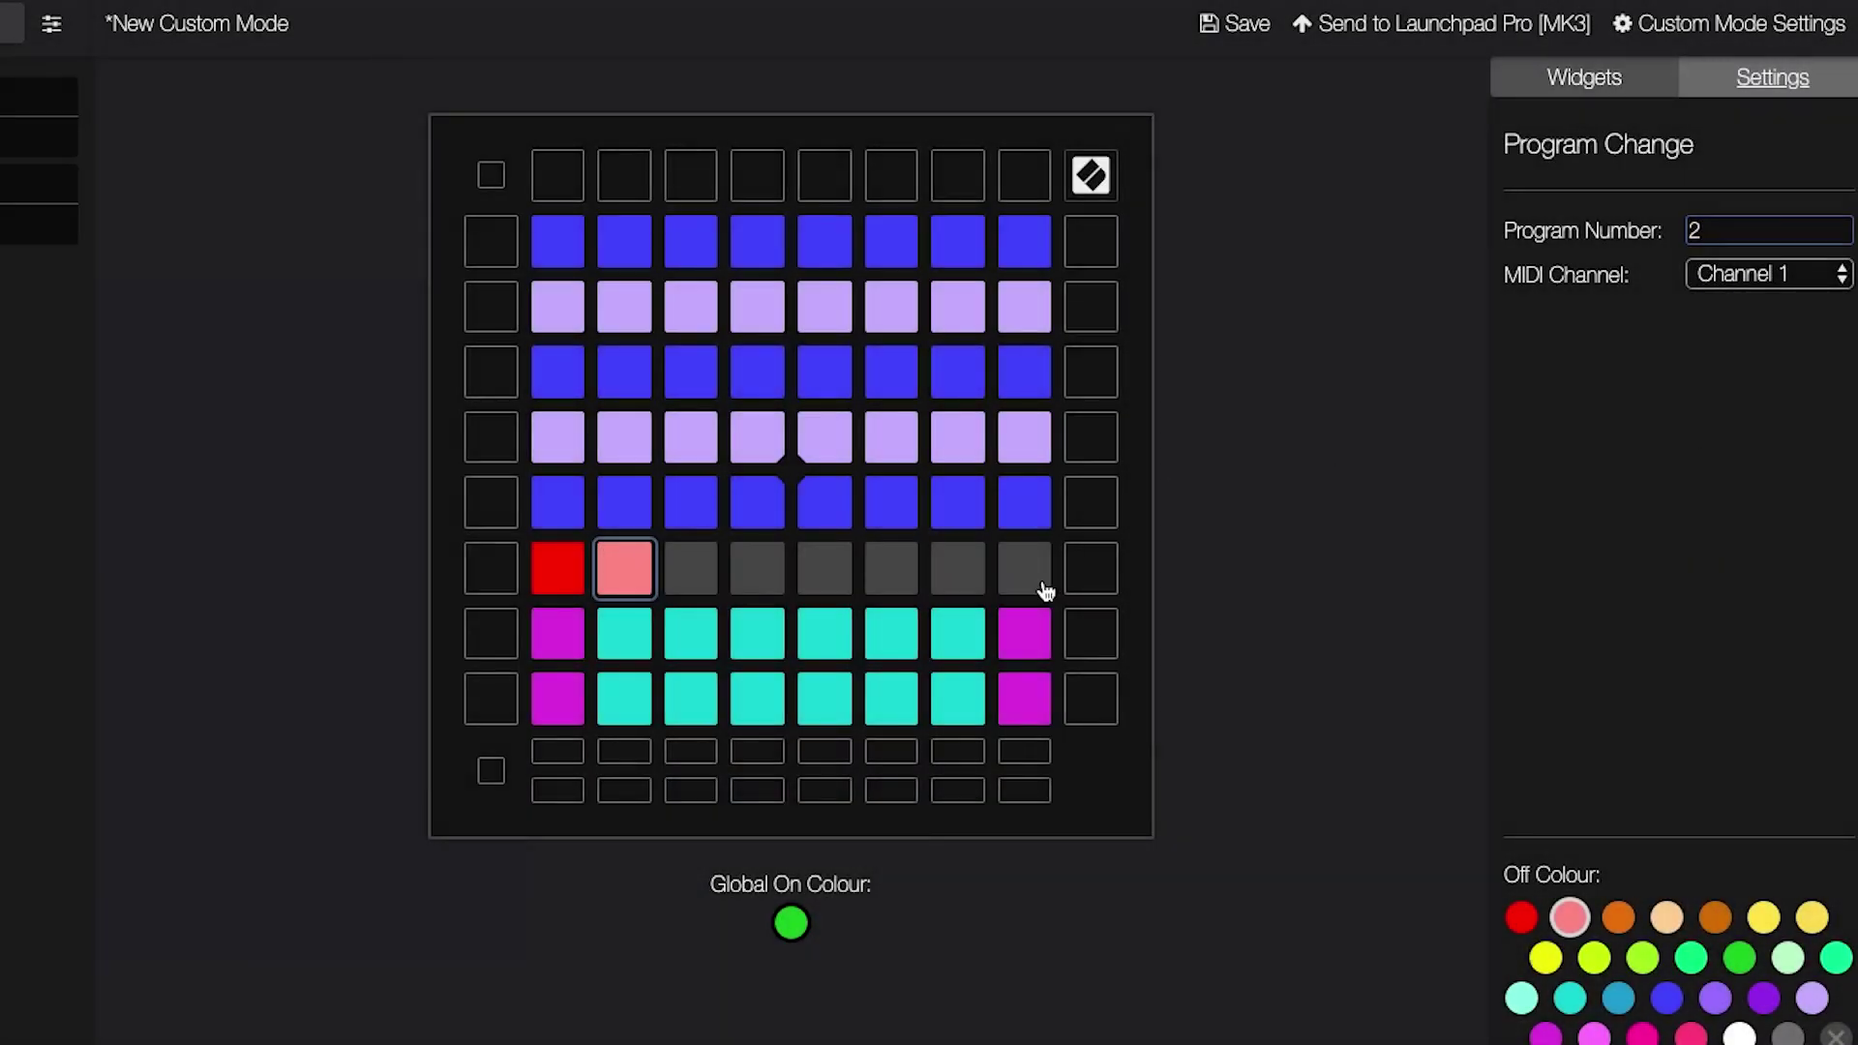
click(549, 581)
drag(550, 581, 705, 581)
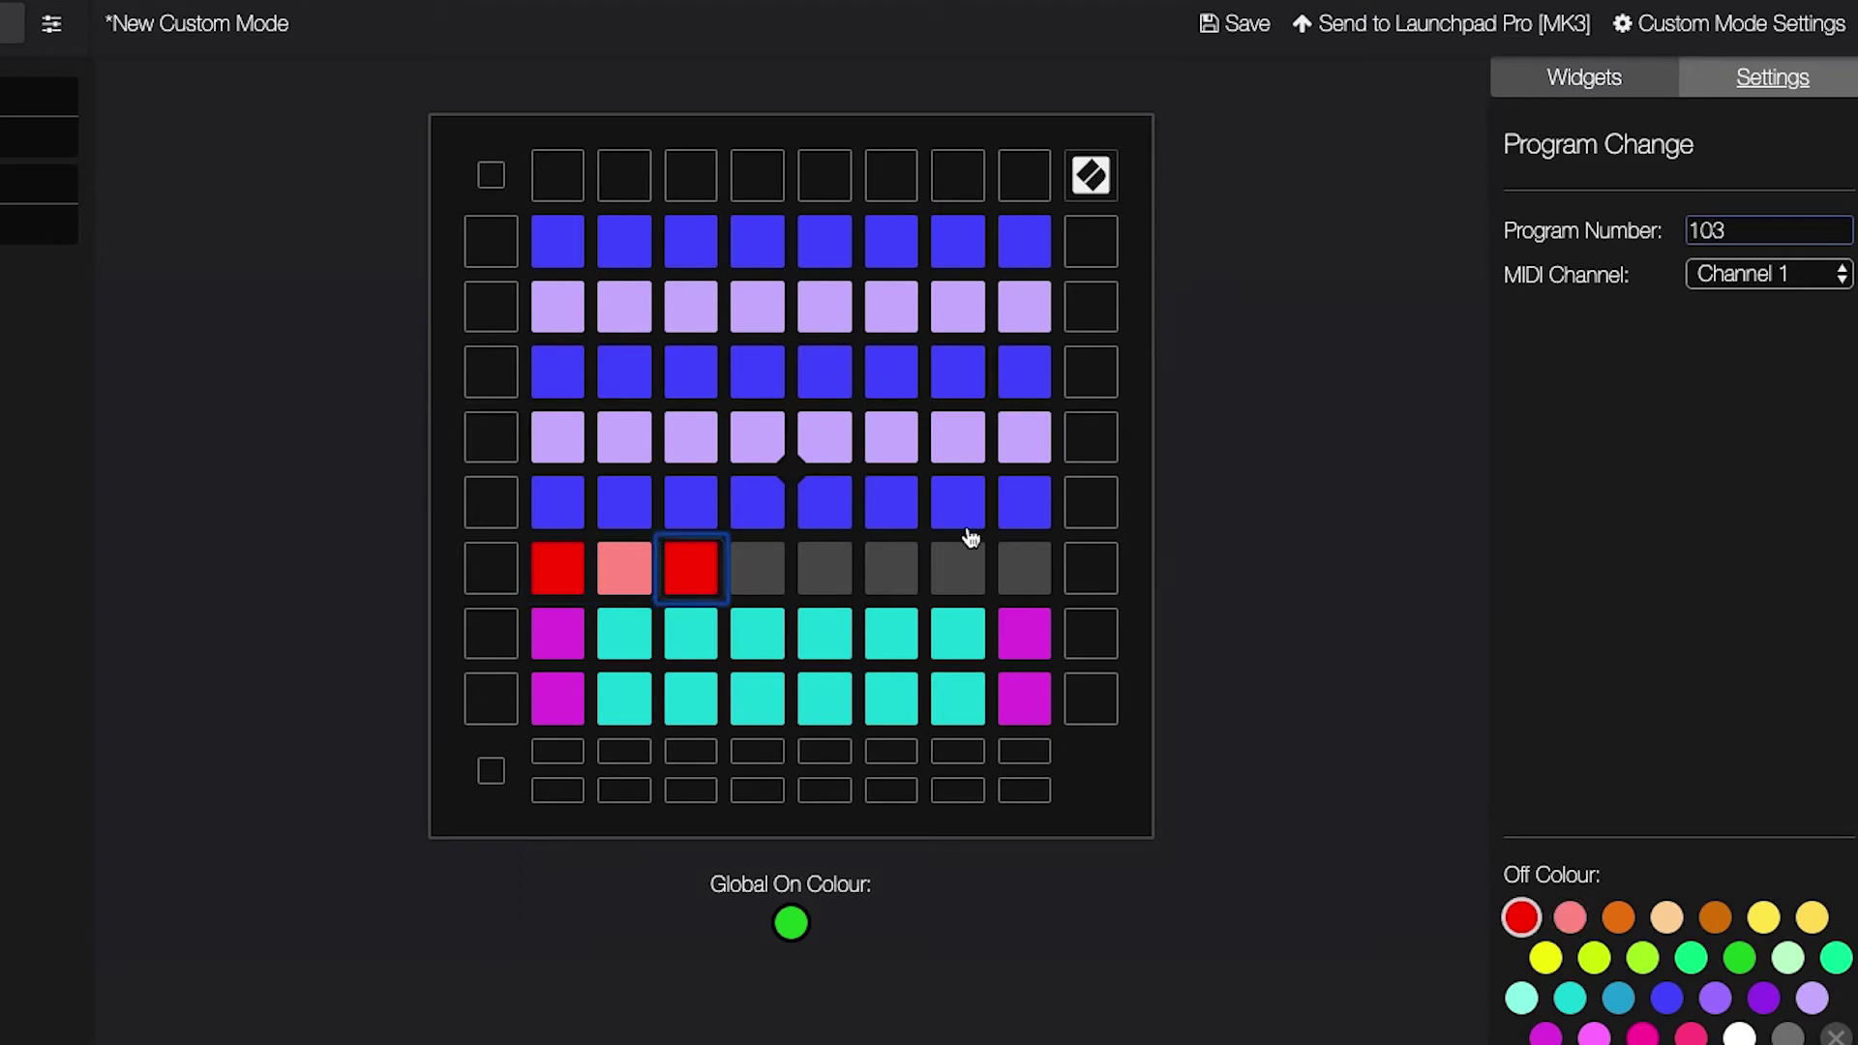
click(1723, 232)
key(Left)
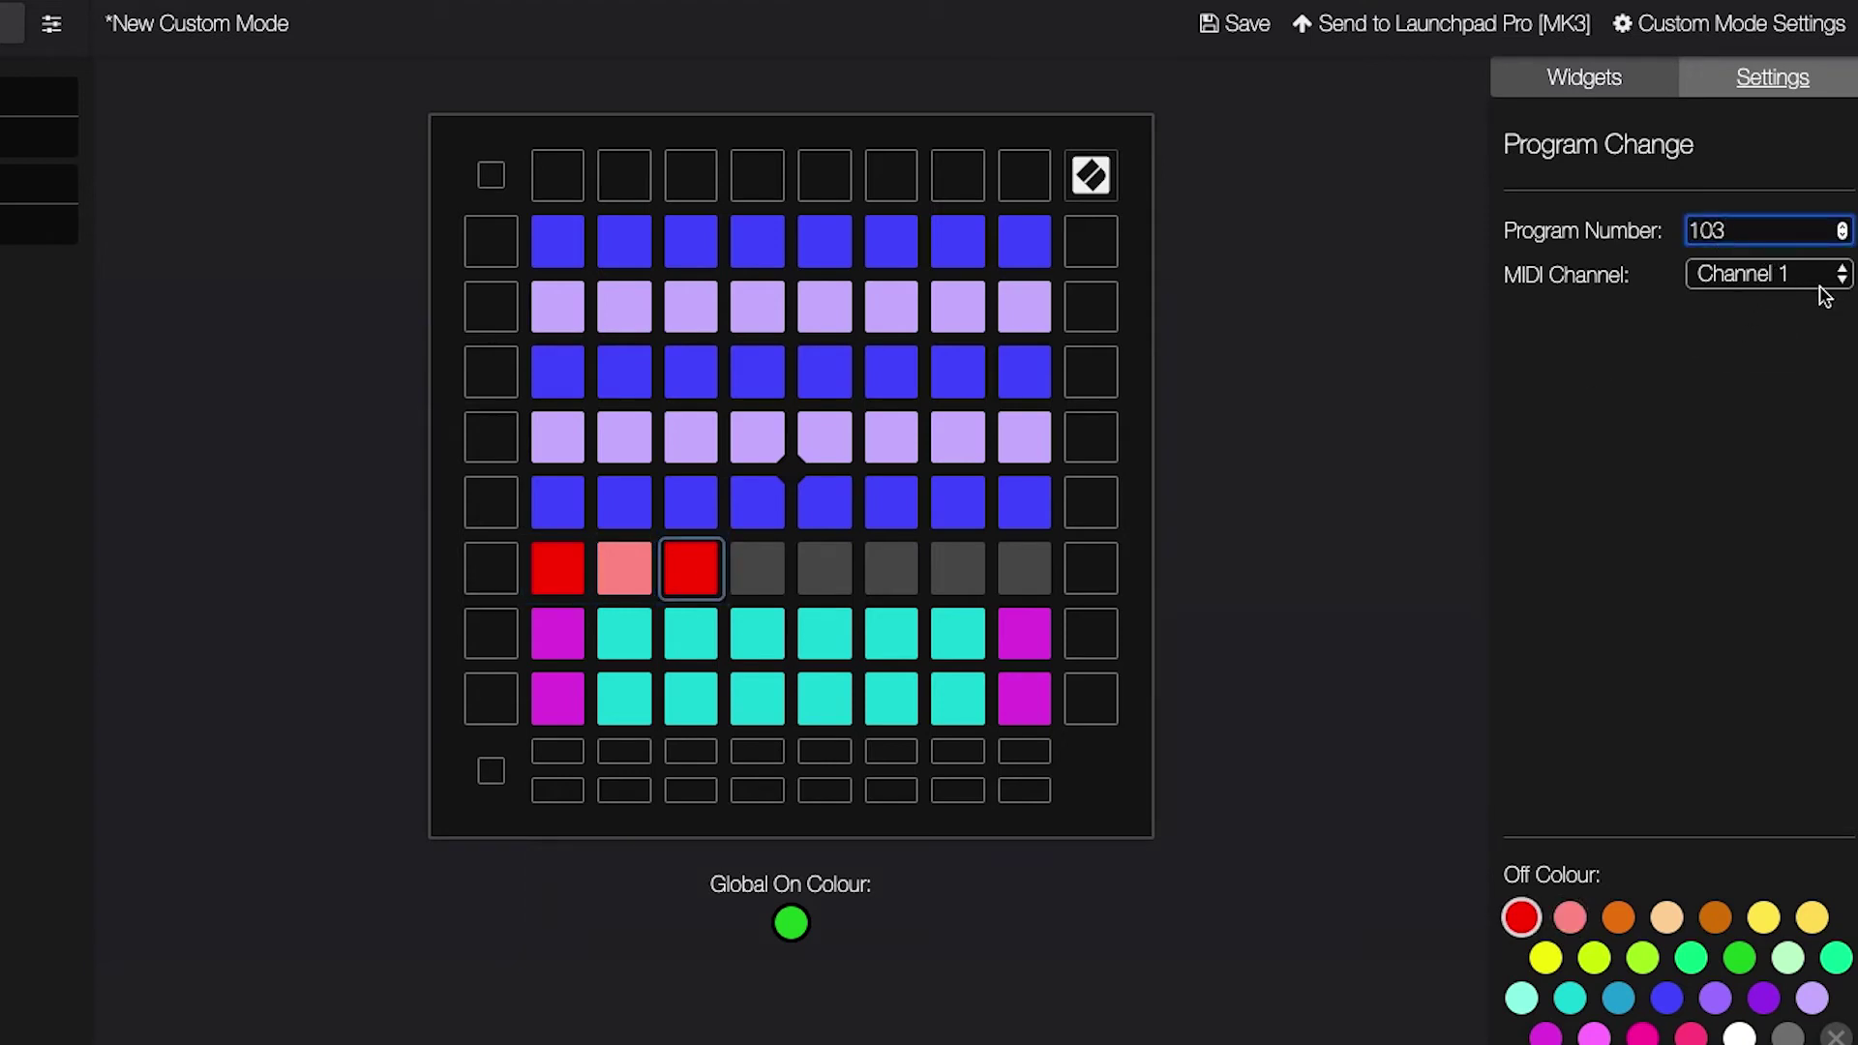
key(BackSpace)
key(BackSpace)
click(1816, 373)
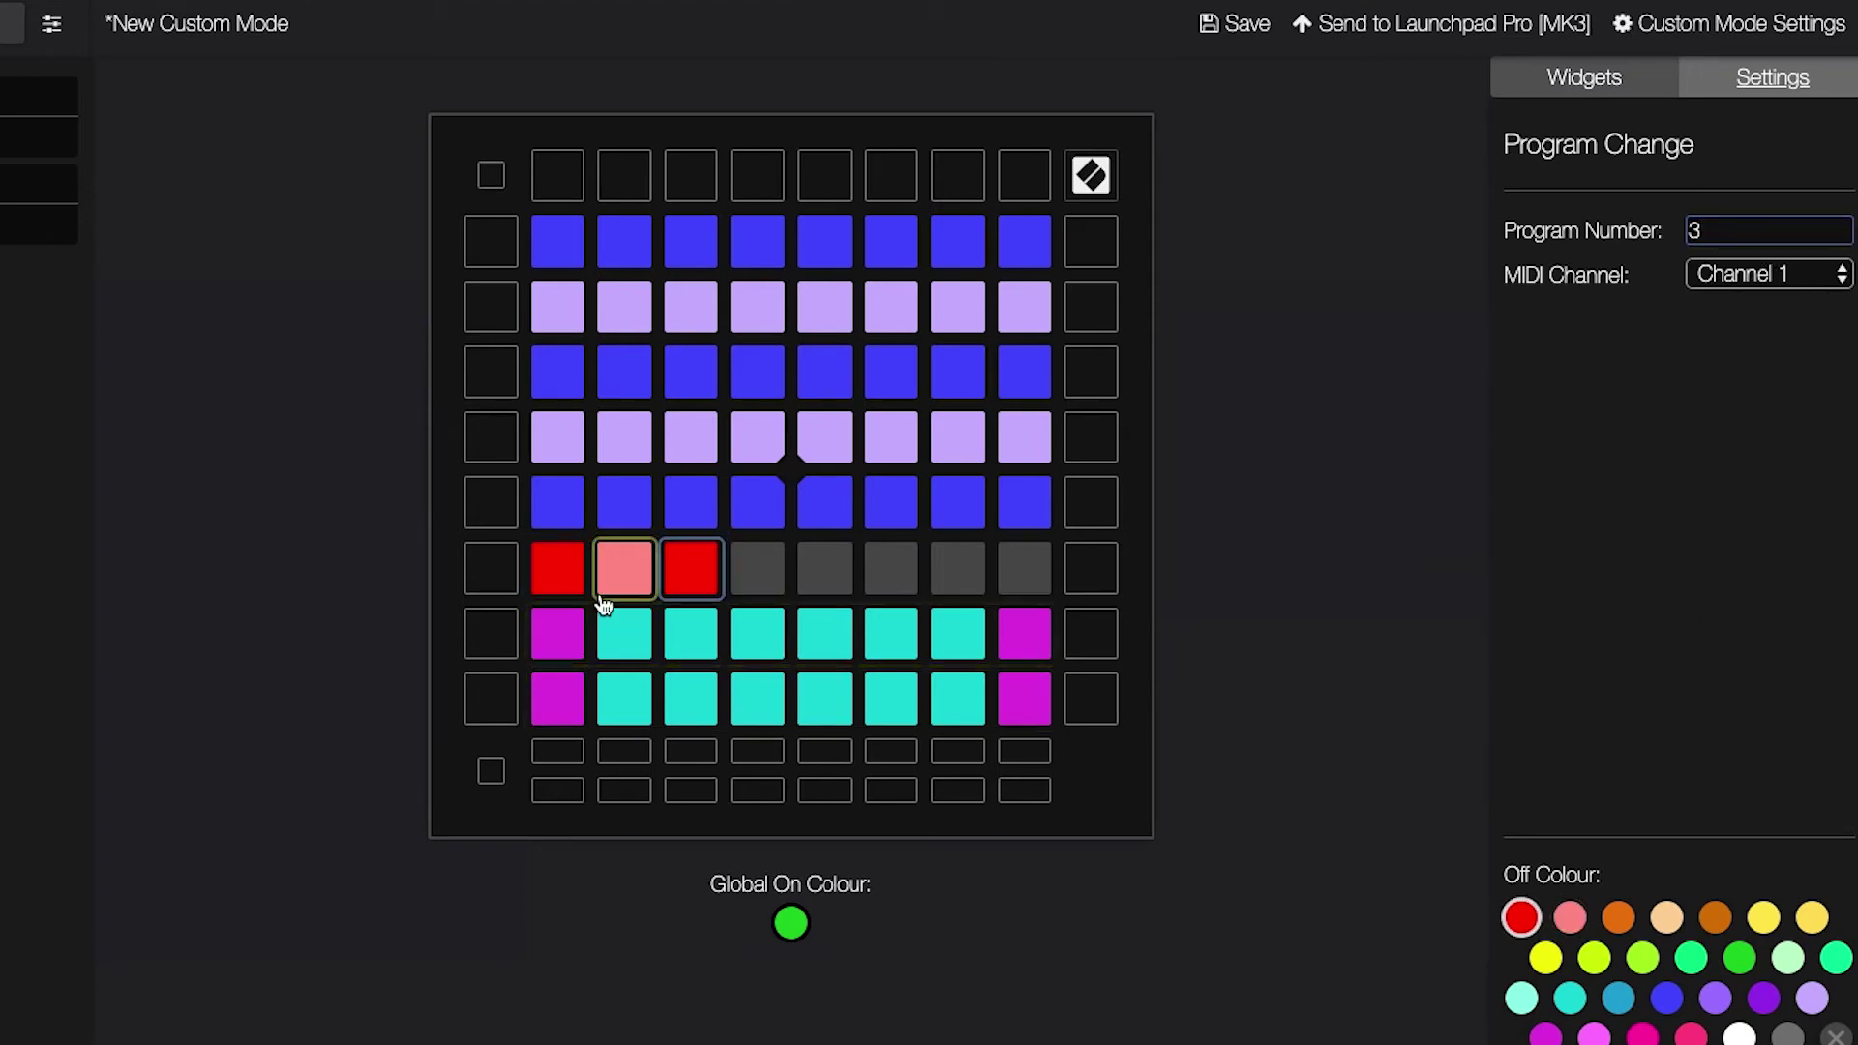
Step: Copy the pink program change pad onto the fourth pad with program number 4
drag(625, 588, 757, 579)
click(1735, 233)
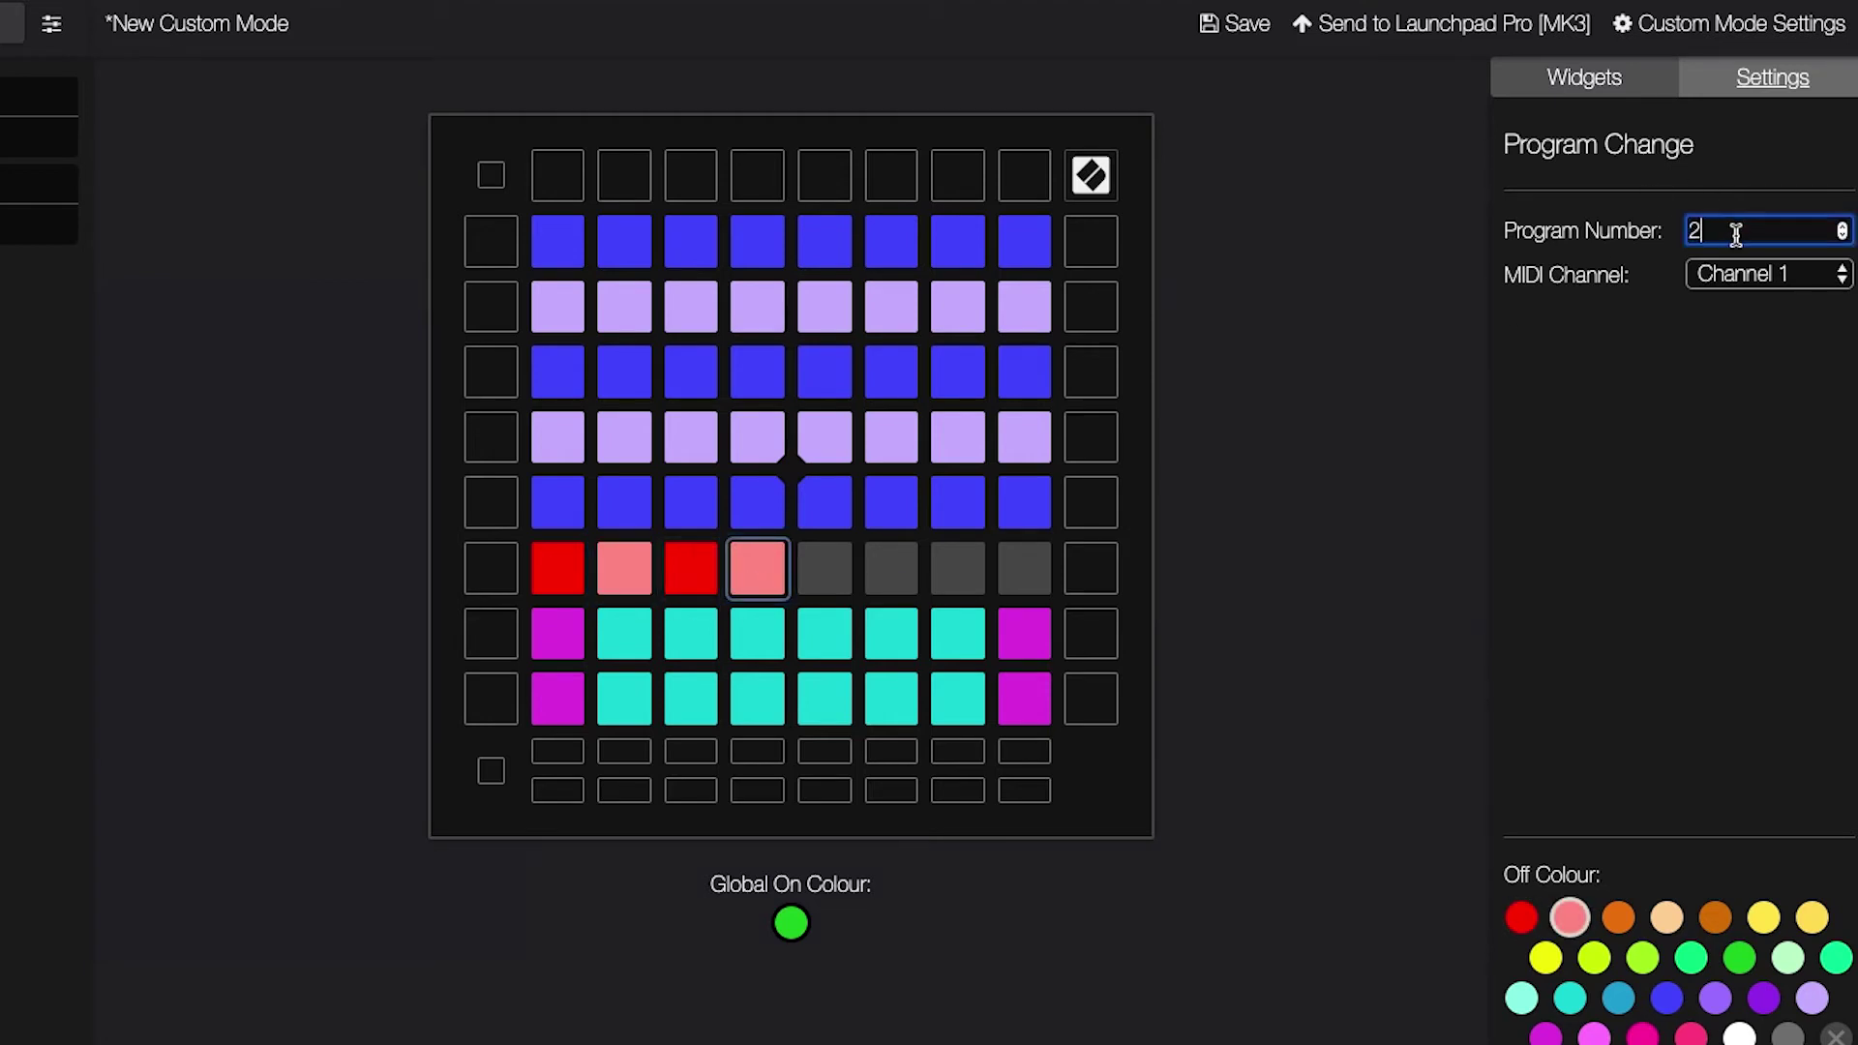
key(BackSpace)
text(4)
click(1303, 571)
click(1232, 32)
Step: Save the mode as 'Peak template' and send it to custom slot 8 on the Launchpad Pro [MK3]
click(1249, 92)
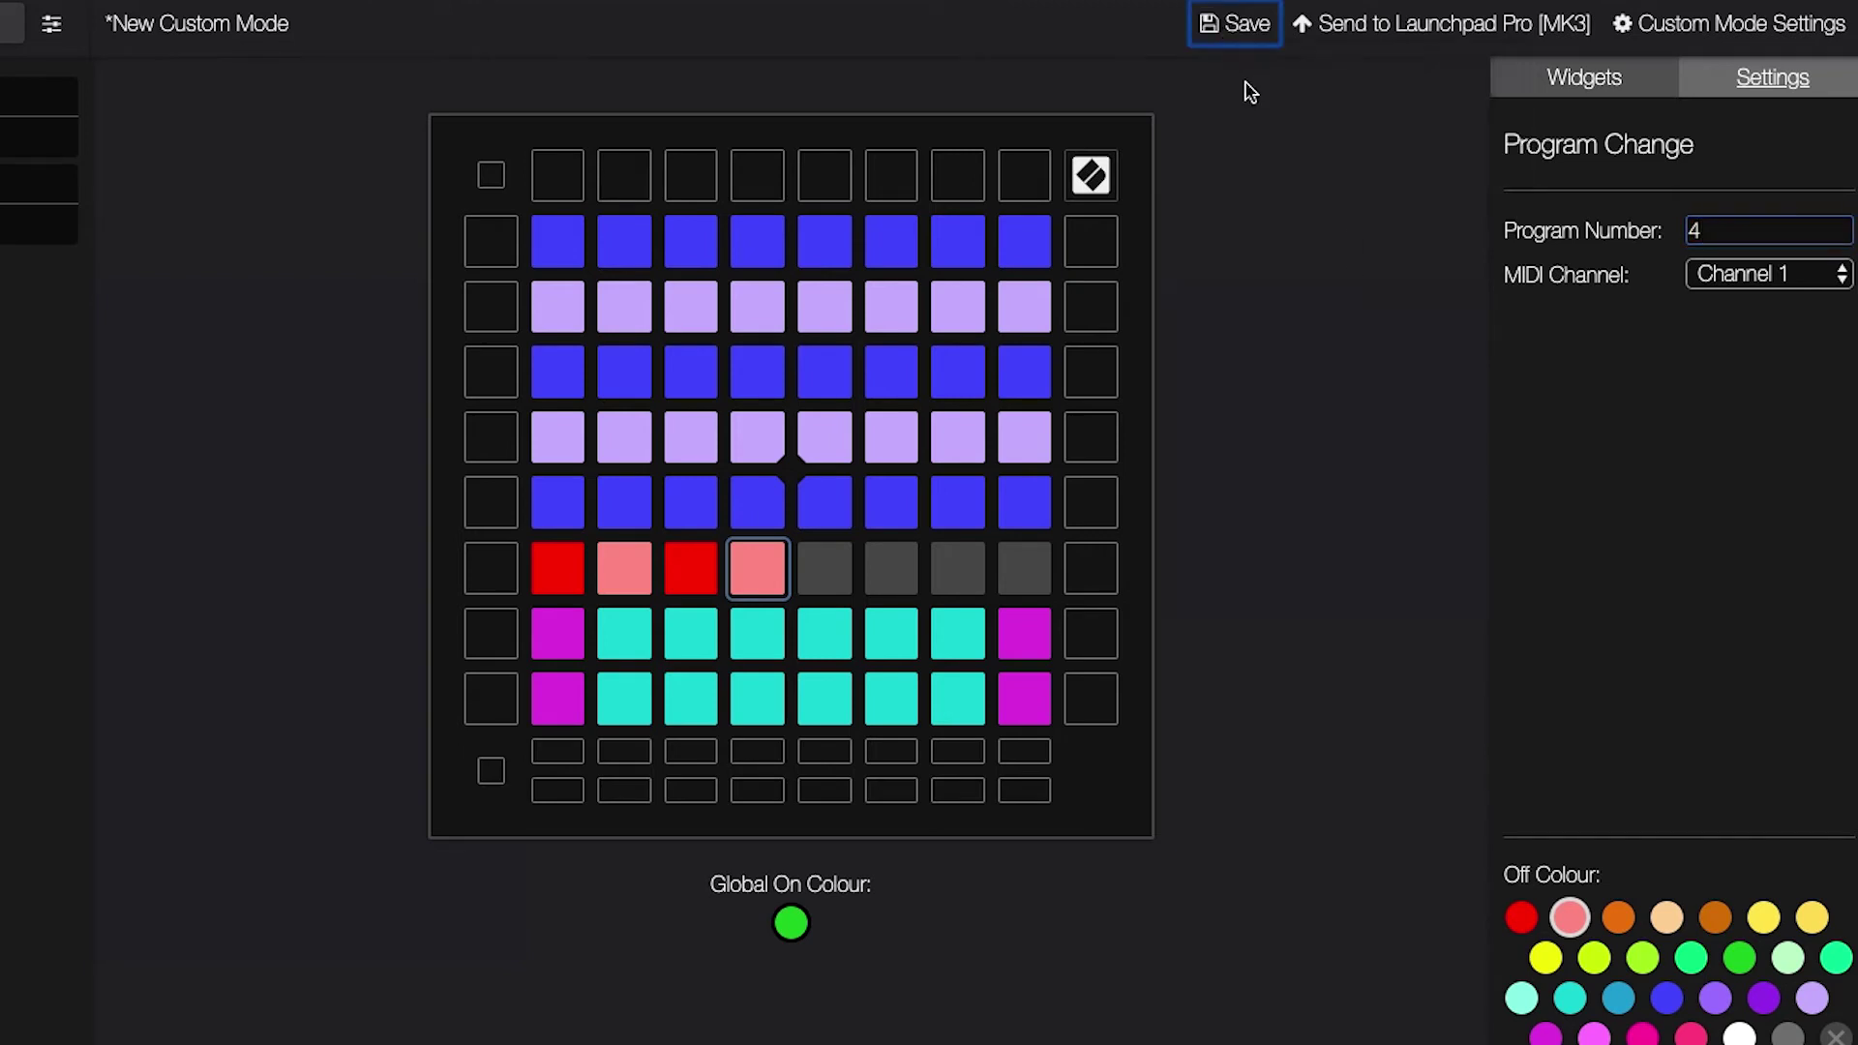
key(ctrl+a)
text(Peak template)
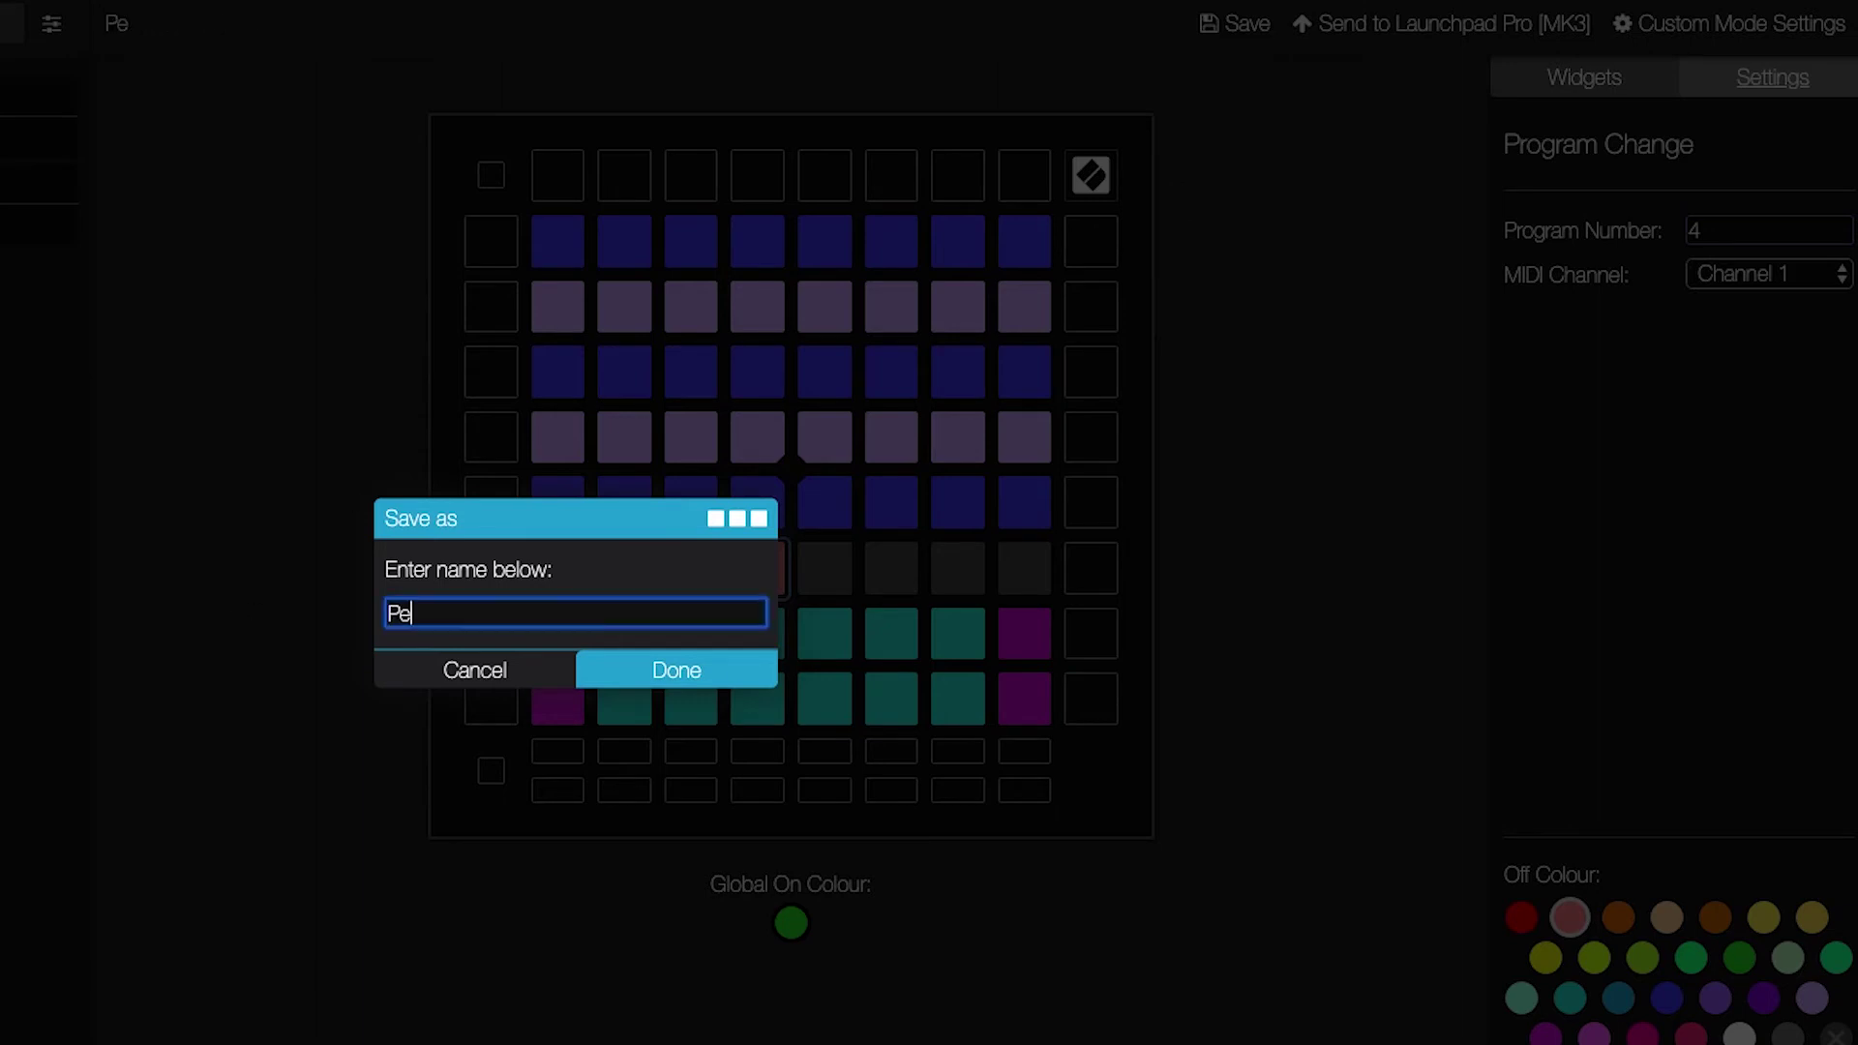
click(583, 680)
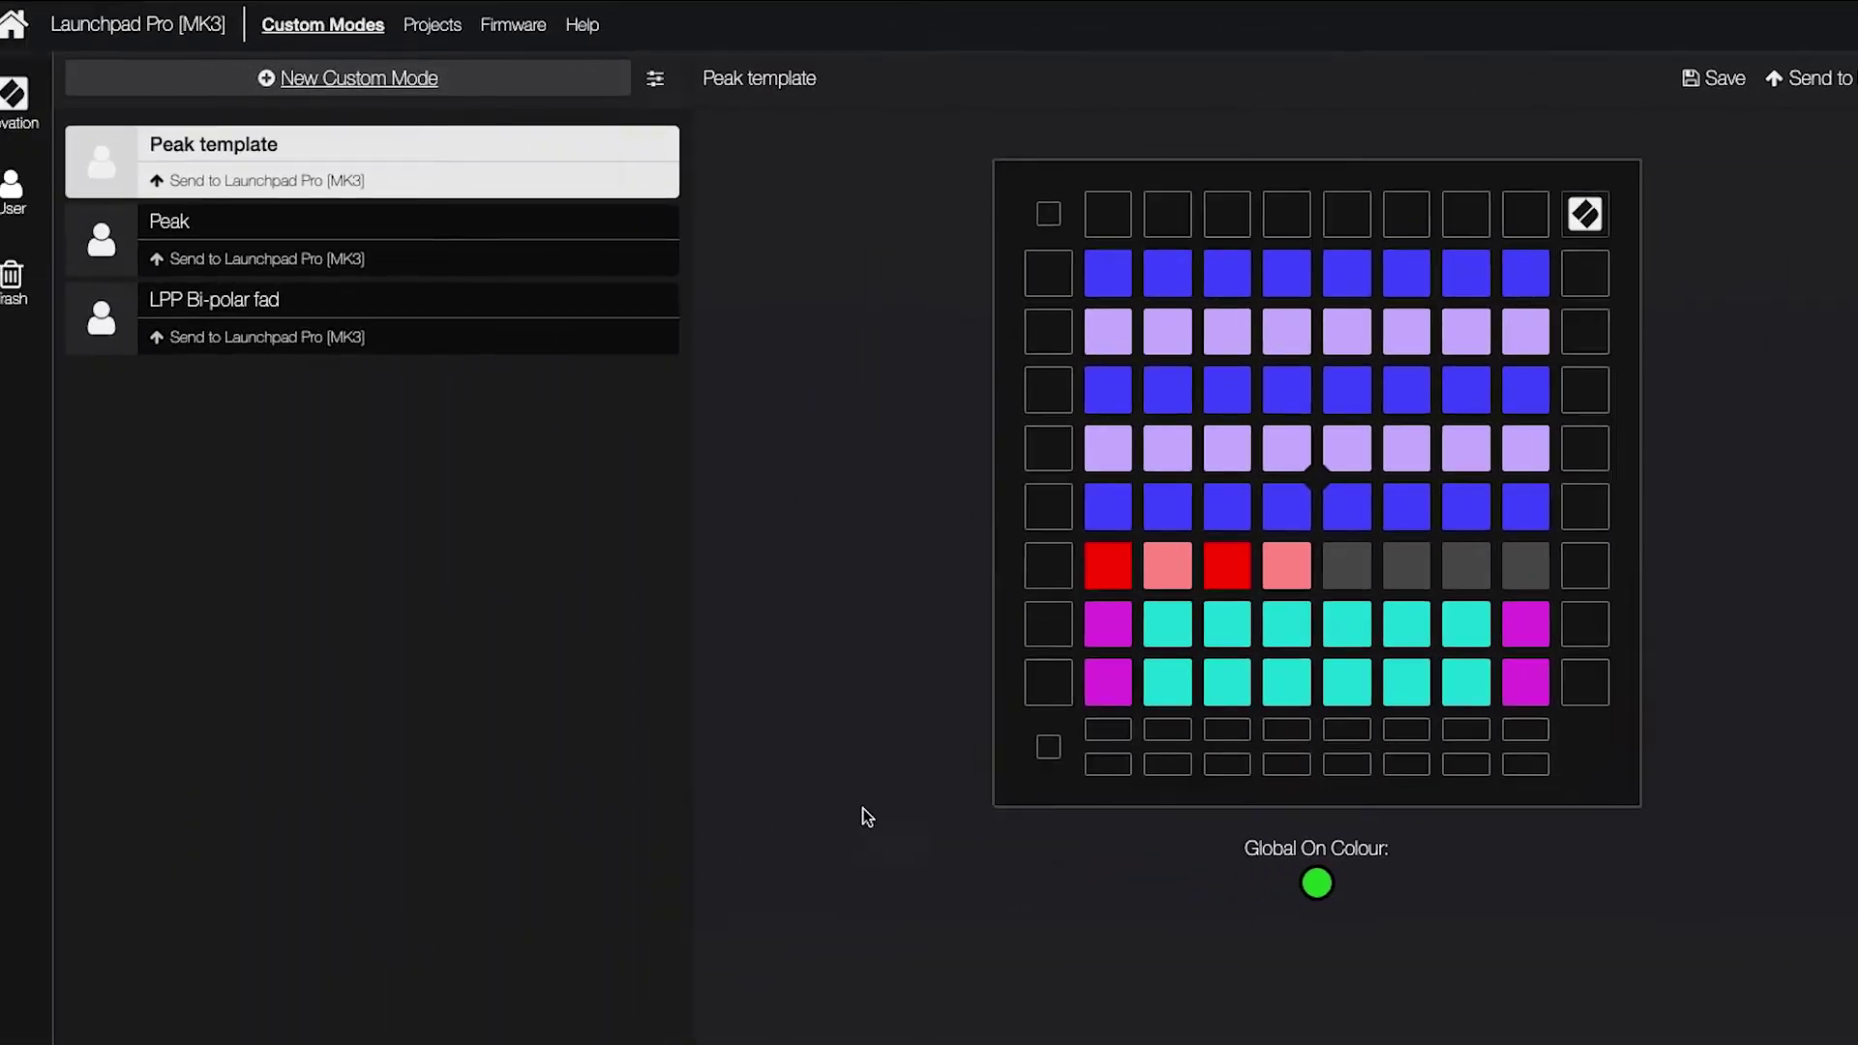
click(277, 180)
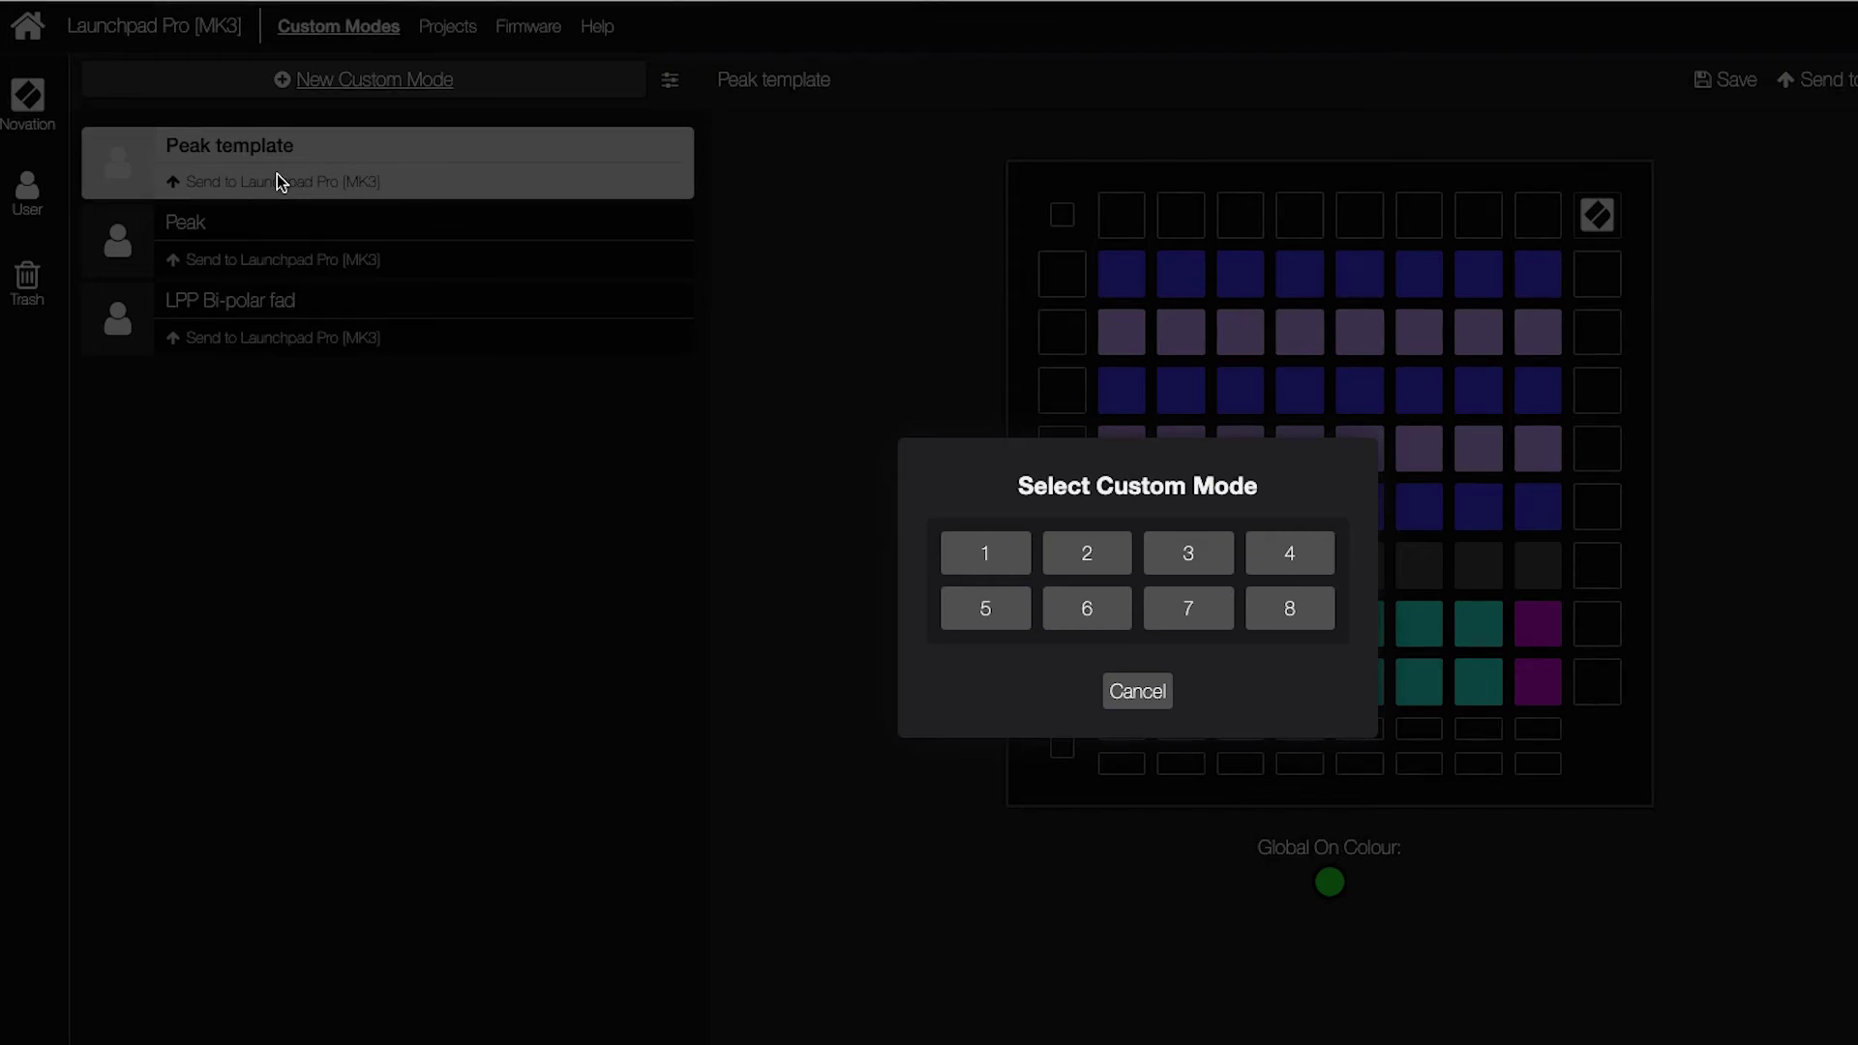
click(1286, 610)
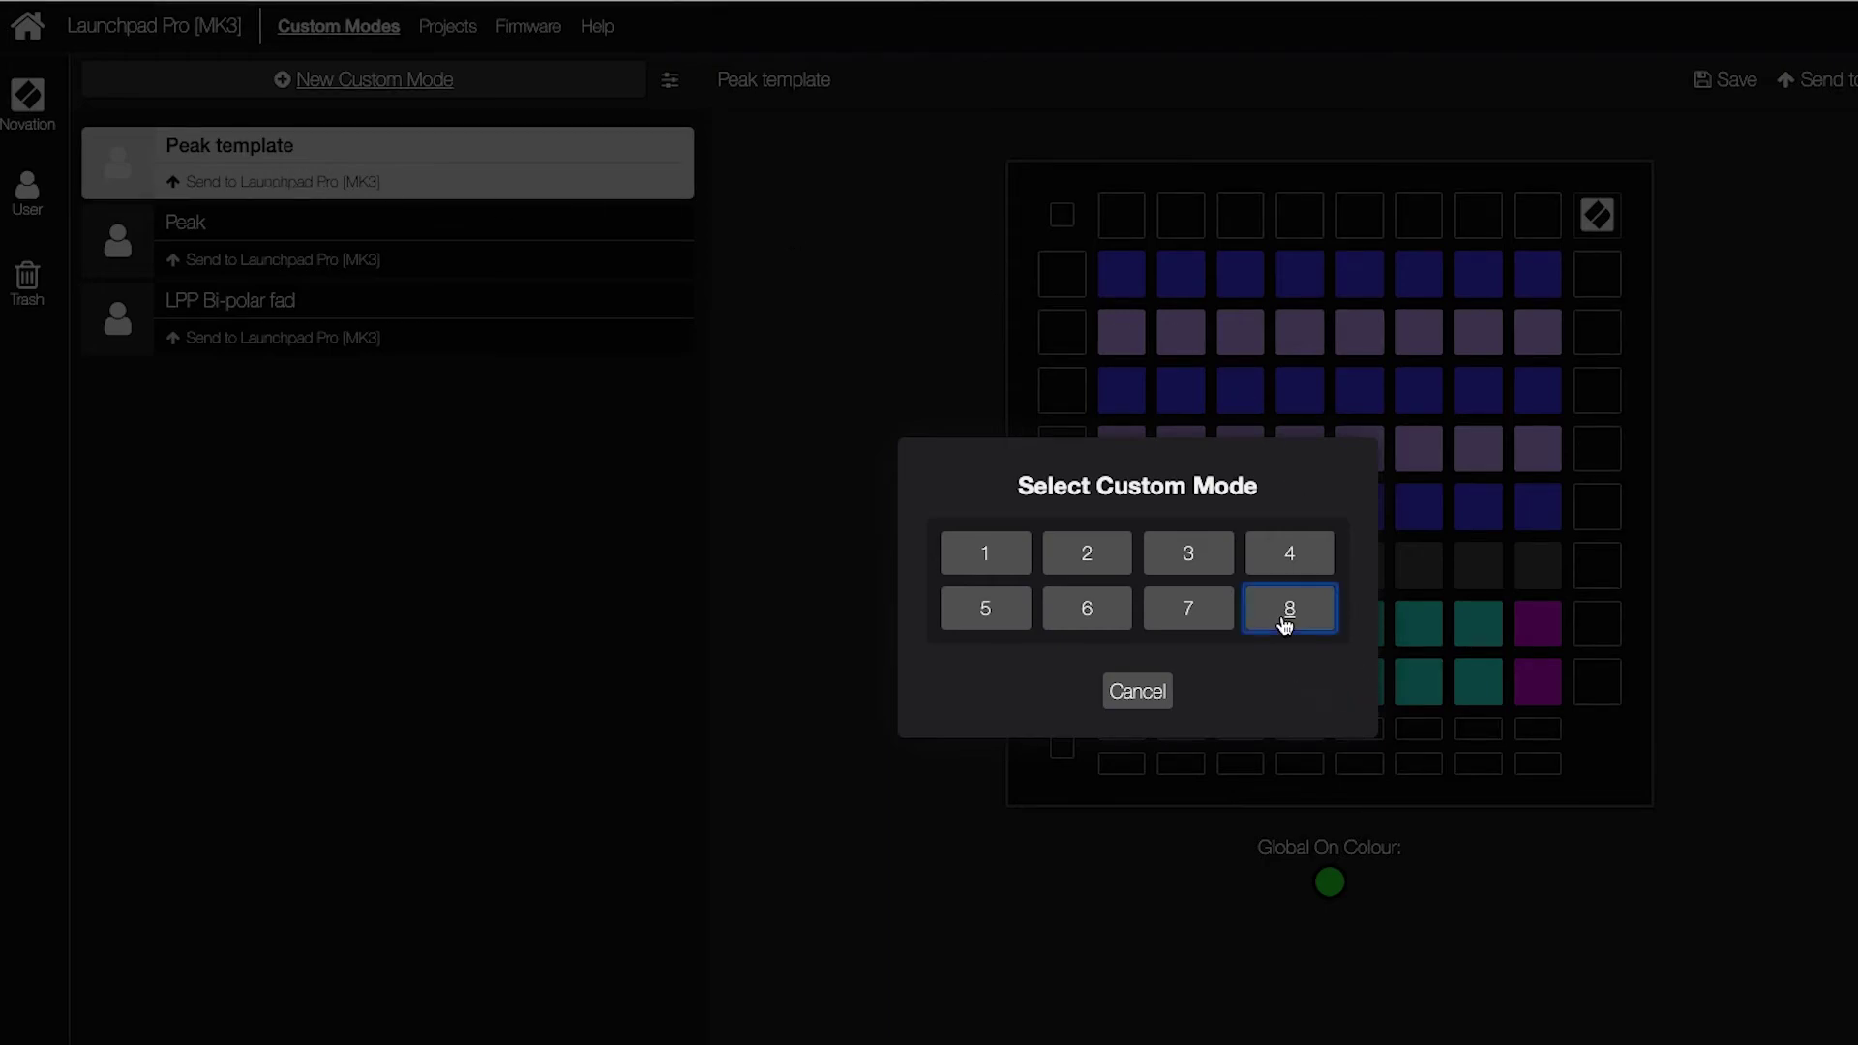